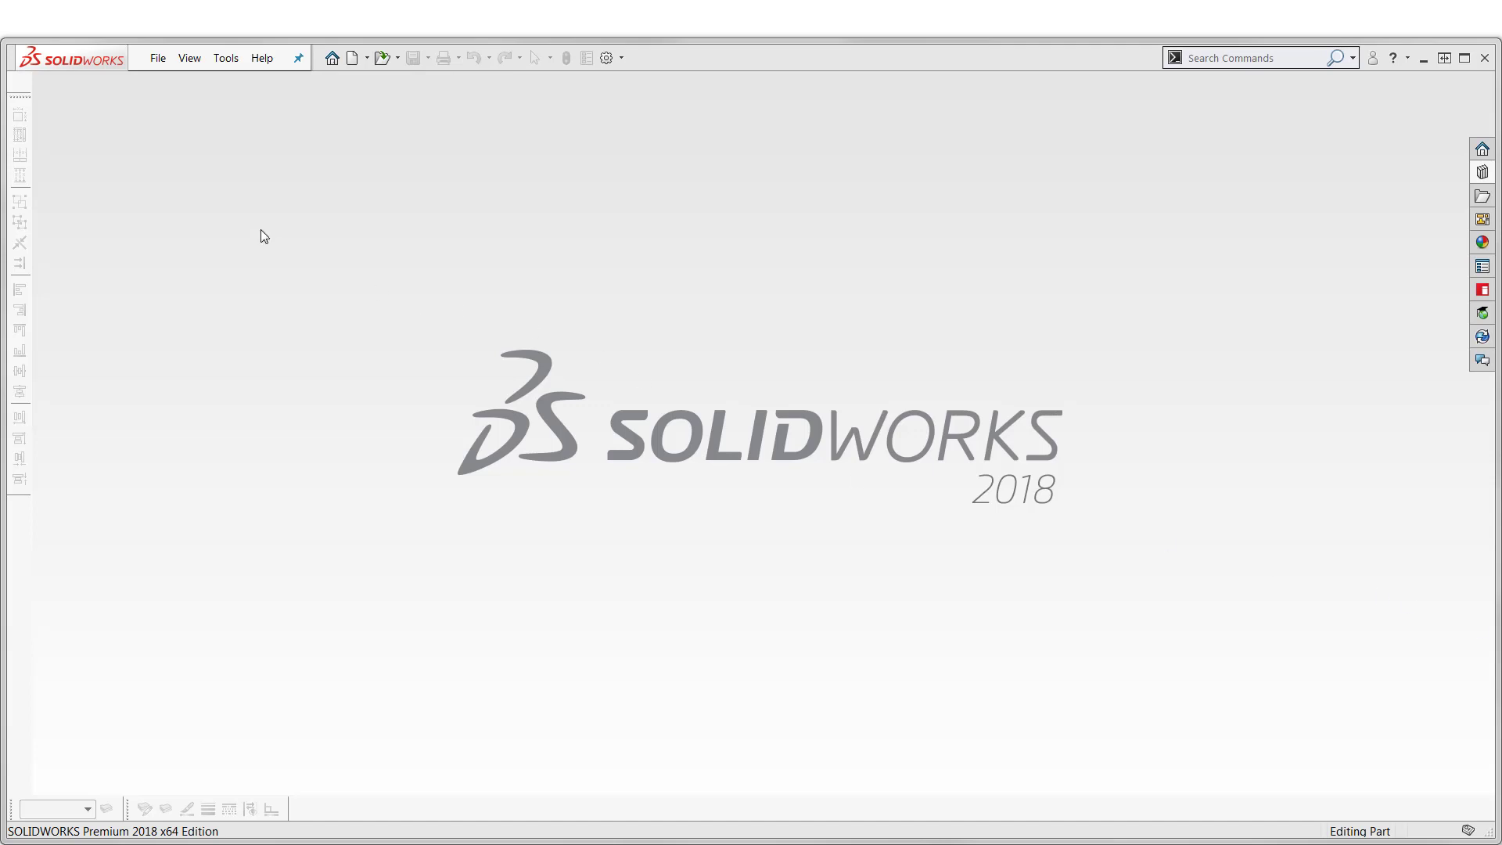
# Open the recent part mill2ax_1.sldprt from the File menu and widen the FeatureManager panel.
pyautogui.click(157, 57)
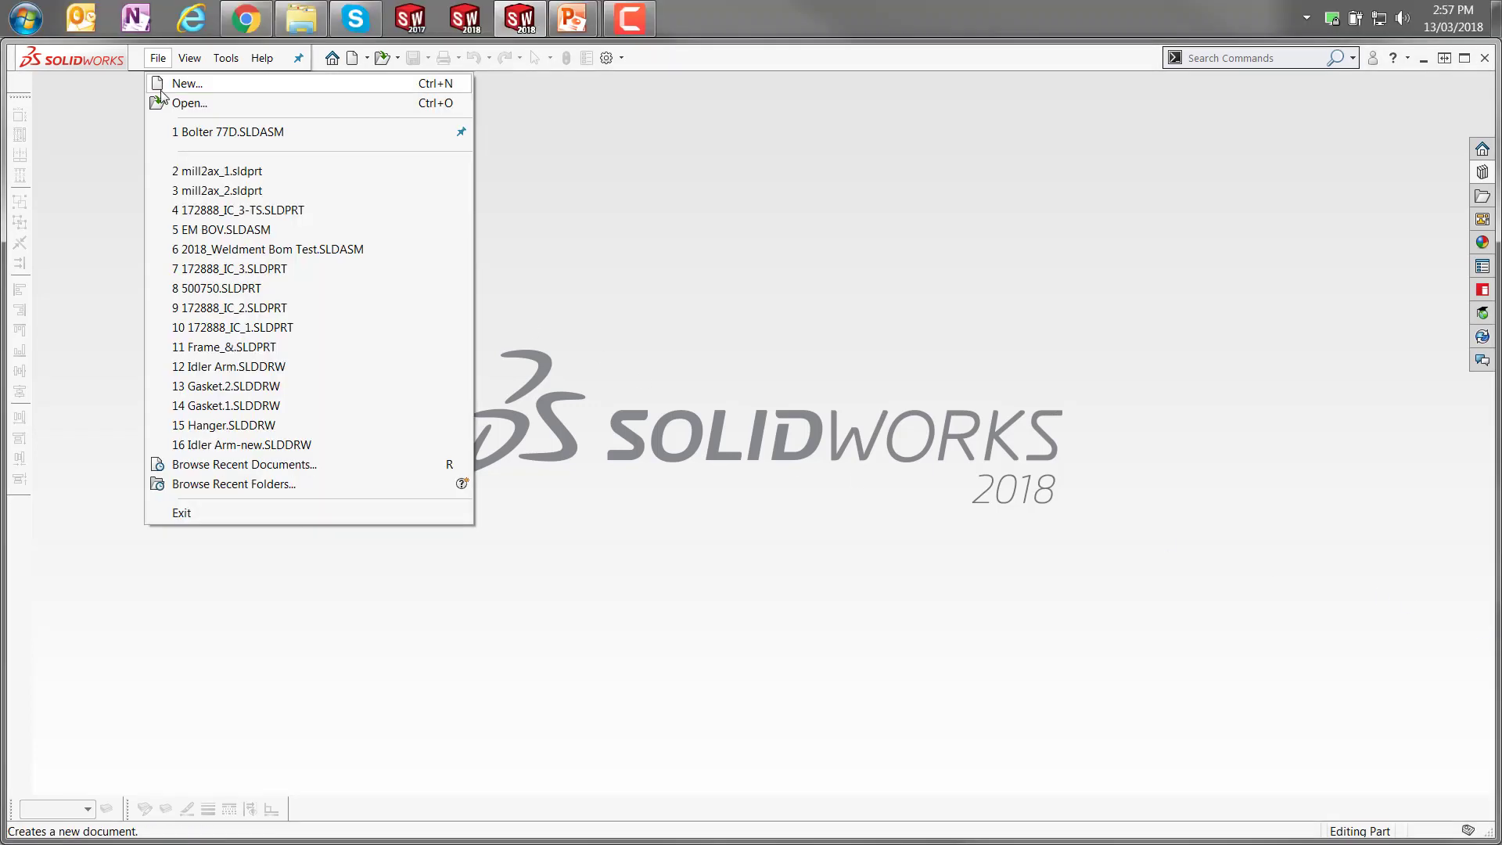
pyautogui.click(195, 172)
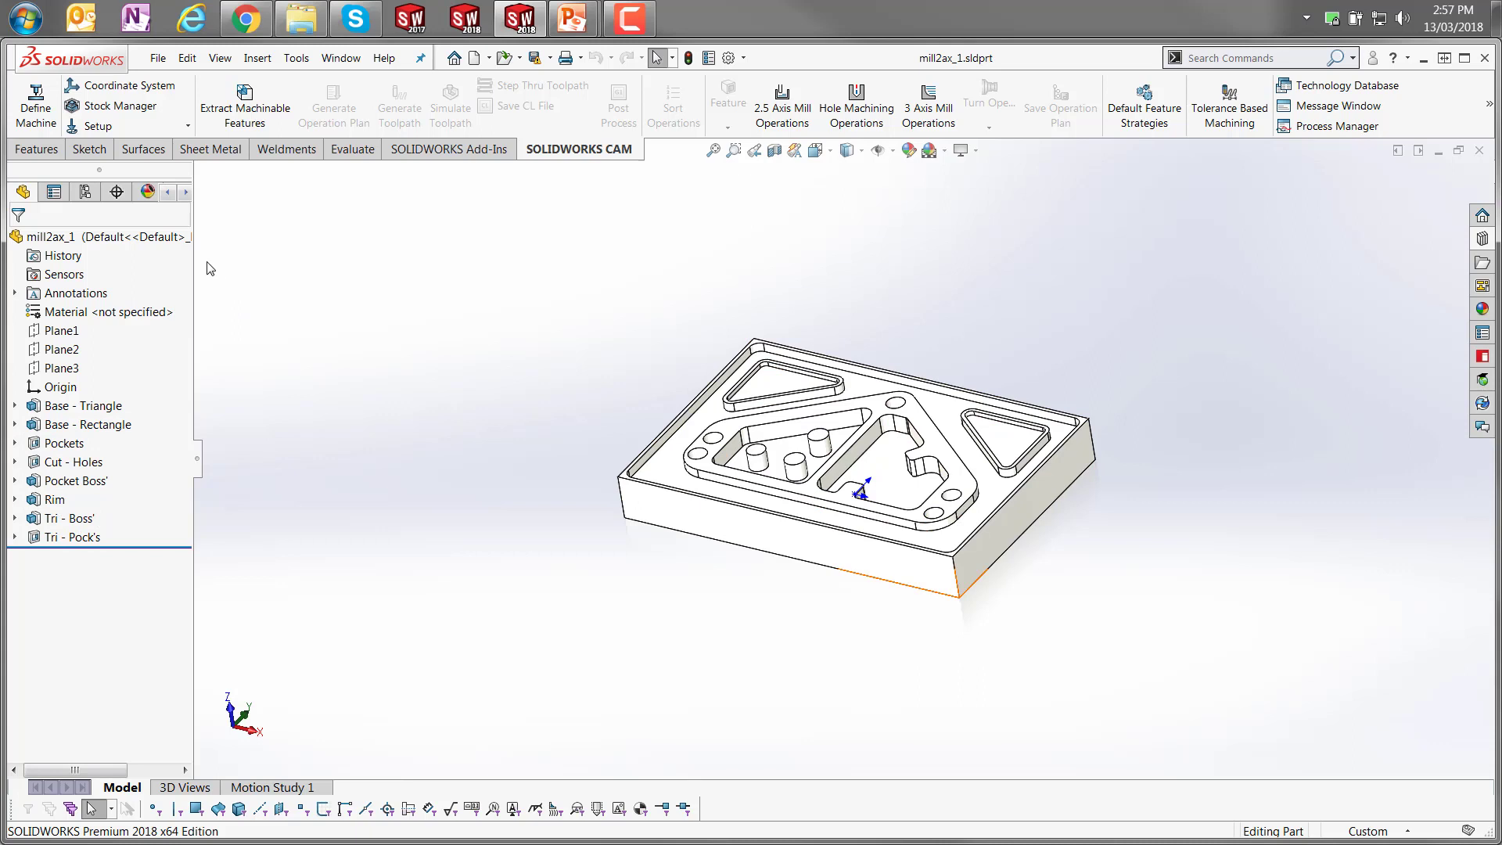
pyautogui.moveTo(191, 259); pyautogui.dragTo(286, 265)
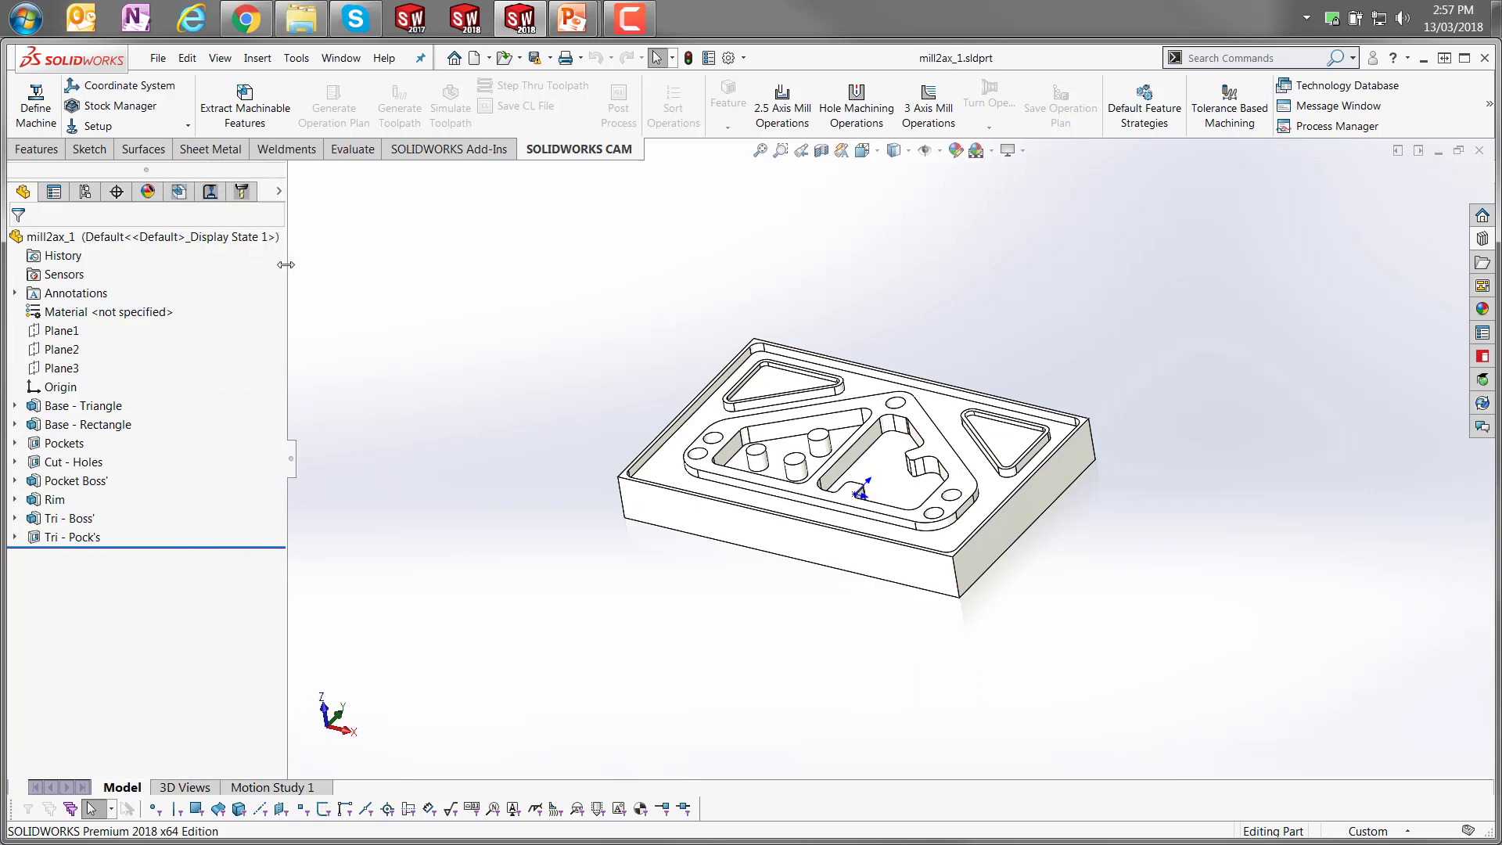
# Show the CAM Feature Tree, check the Operation Tree and Tool Crib 2 (Metric), then return to the Feature Tree.
pyautogui.click(178, 192)
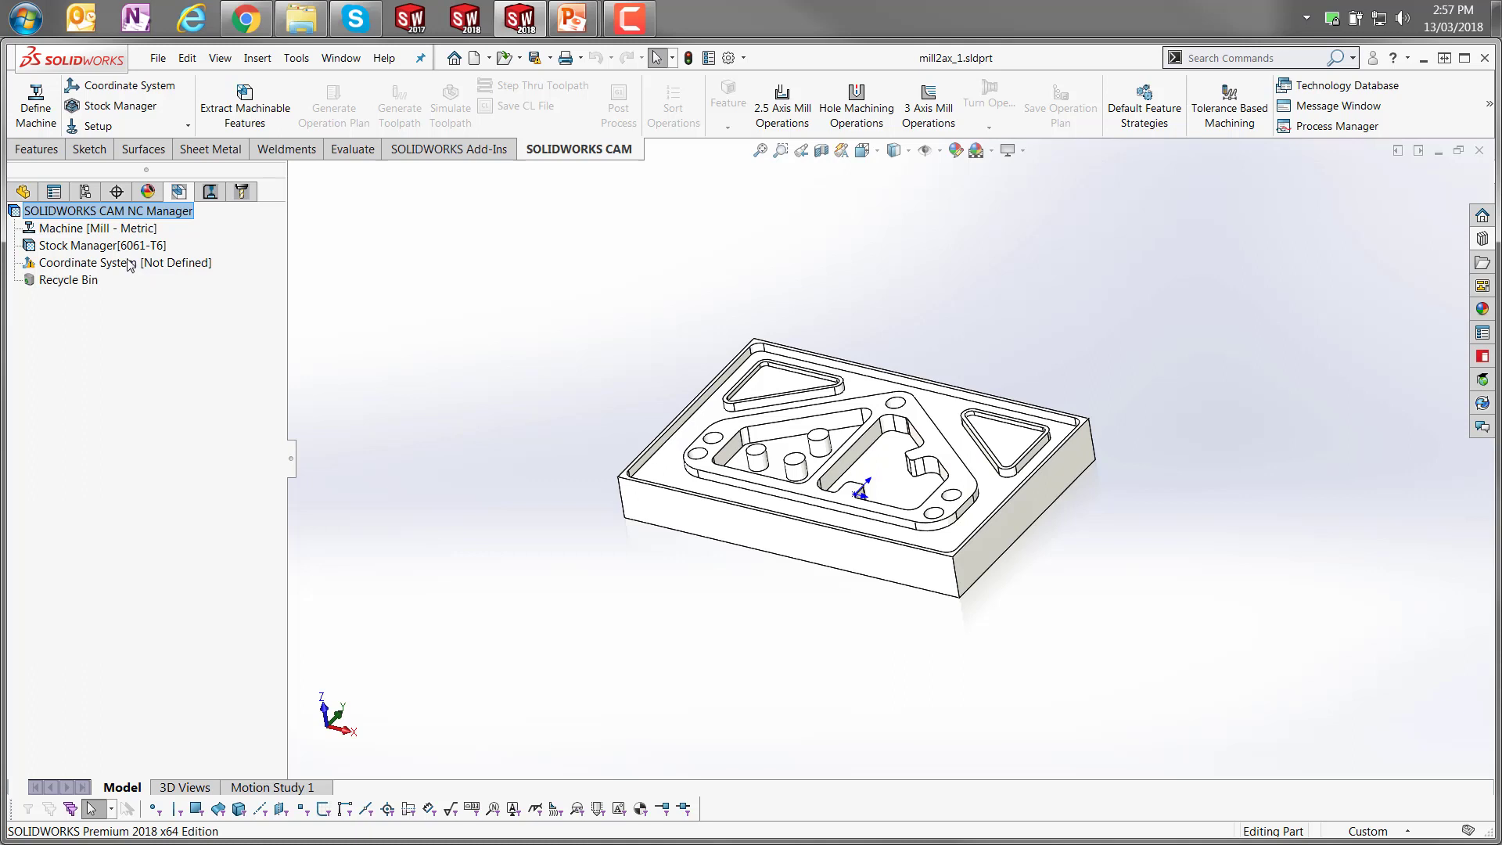
pyautogui.click(210, 193)
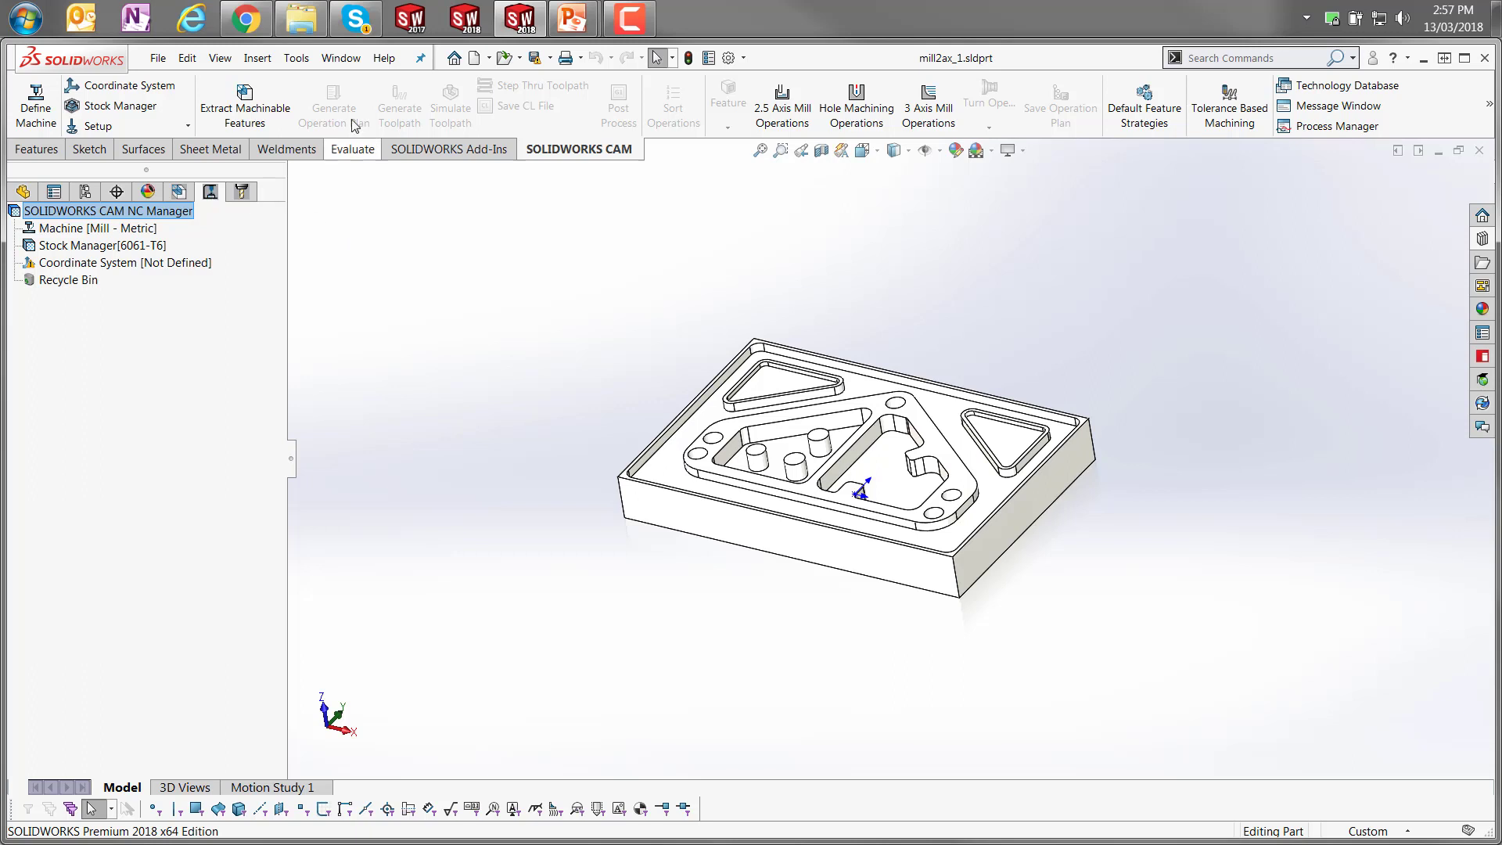
pyautogui.click(243, 198)
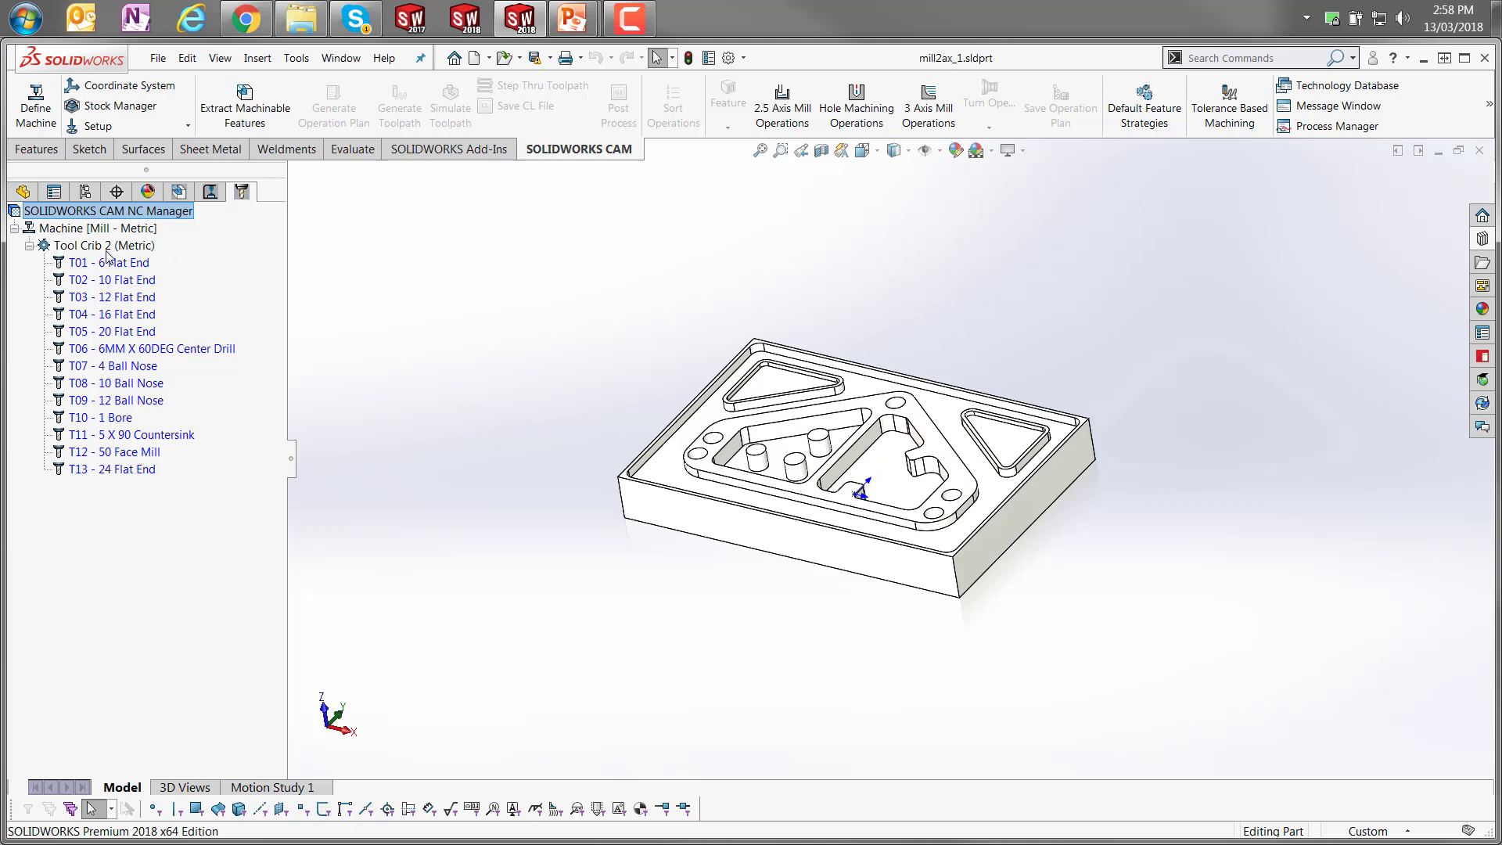
pyautogui.click(178, 192)
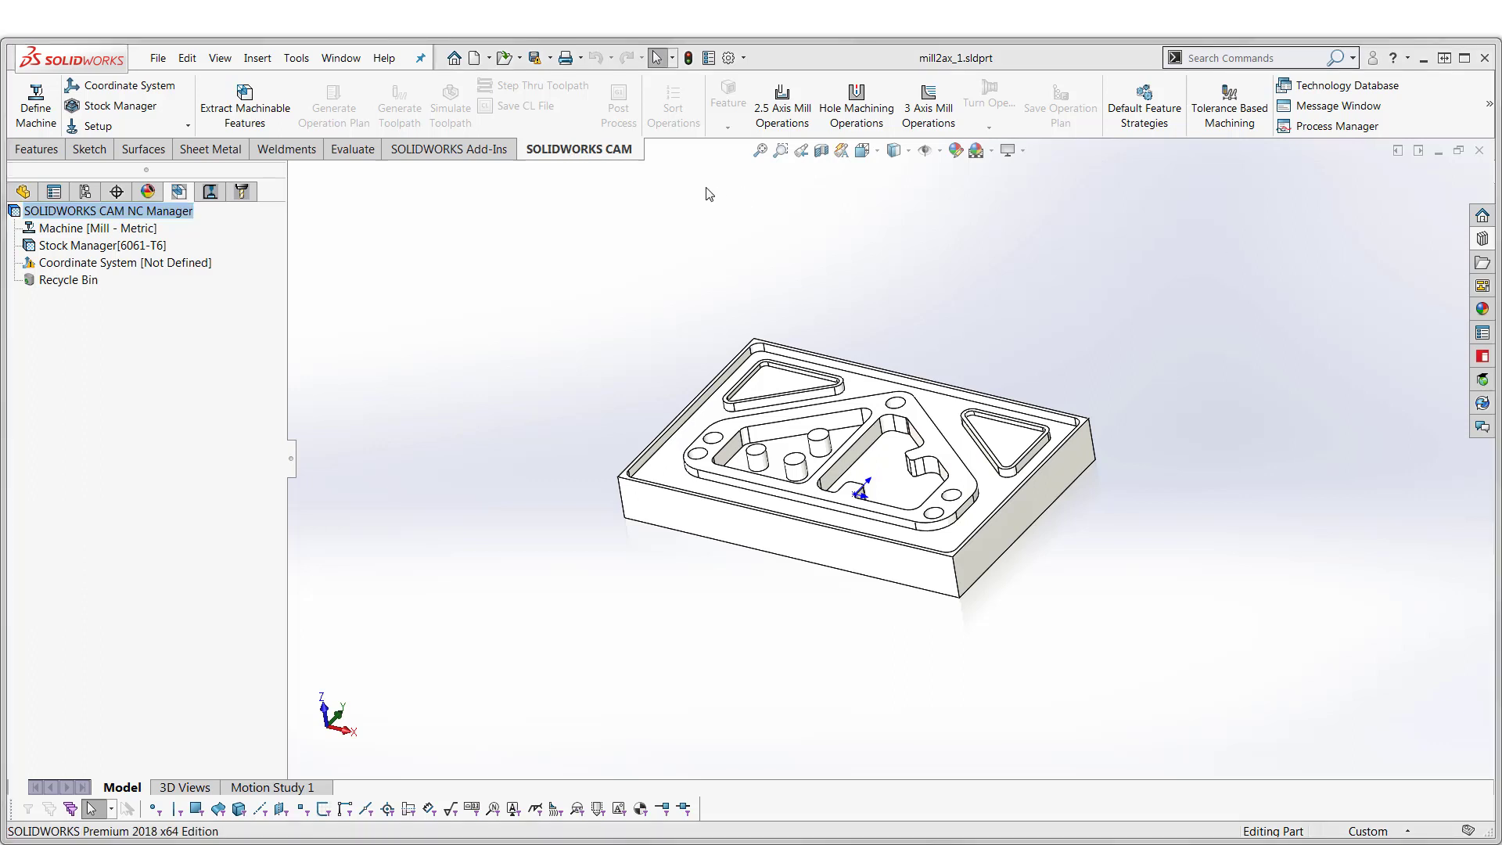
pyautogui.click(745, 56)
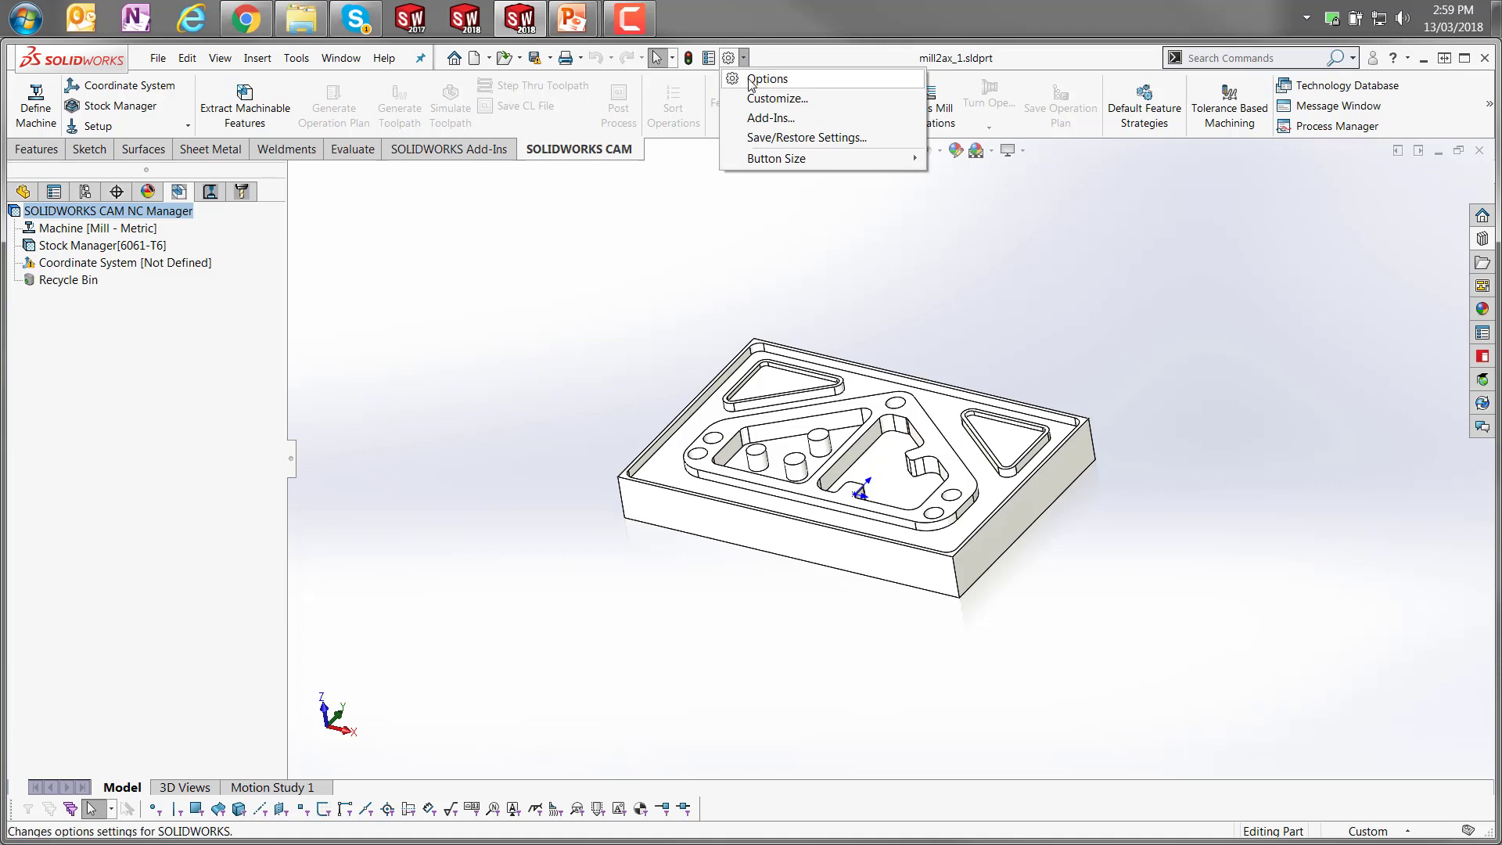
pyautogui.click(770, 118)
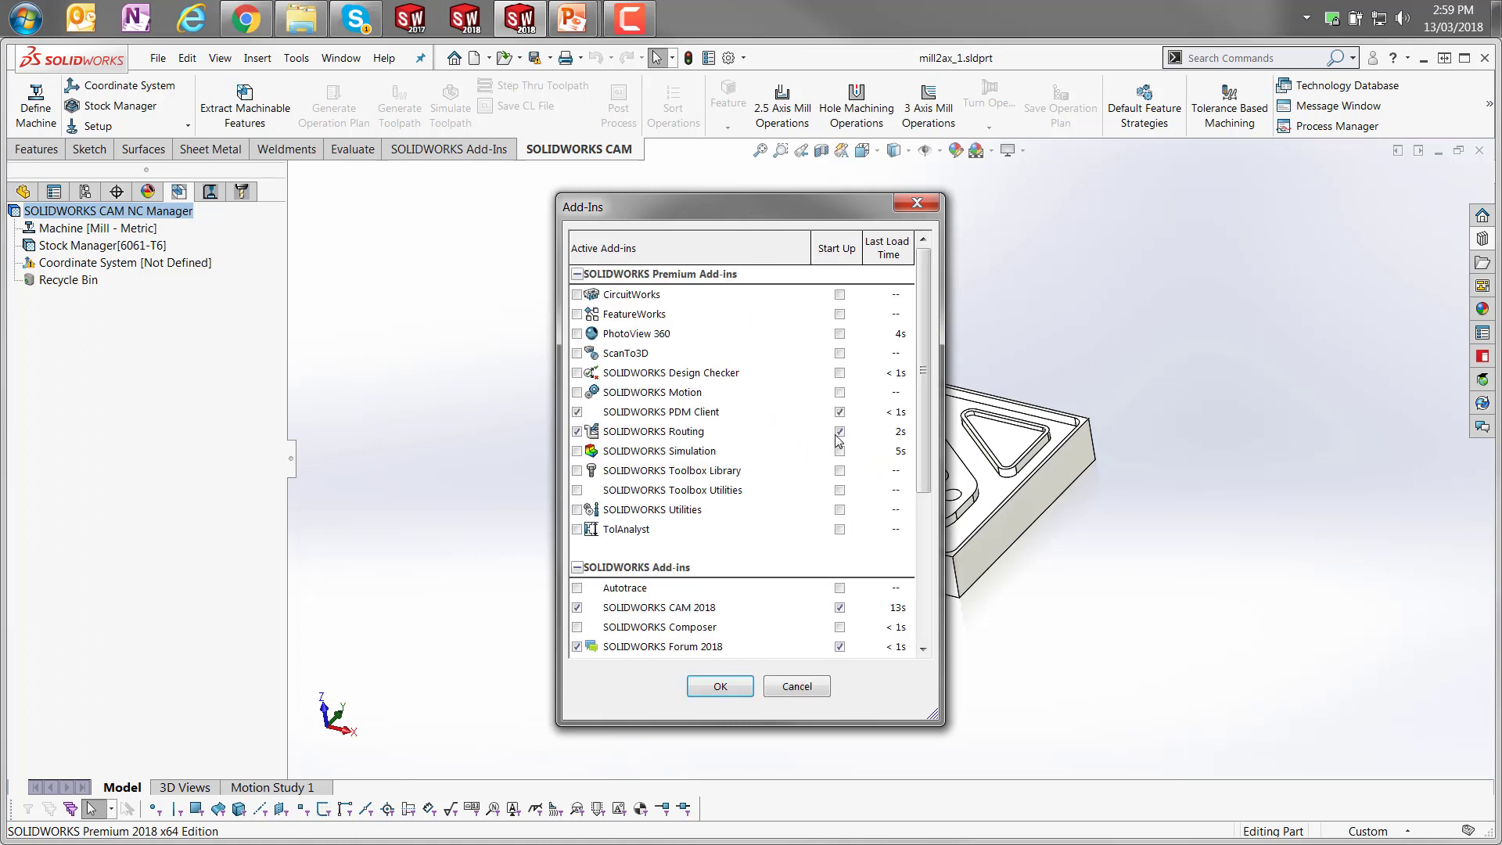
pyautogui.scroll(-4, 743, 469)
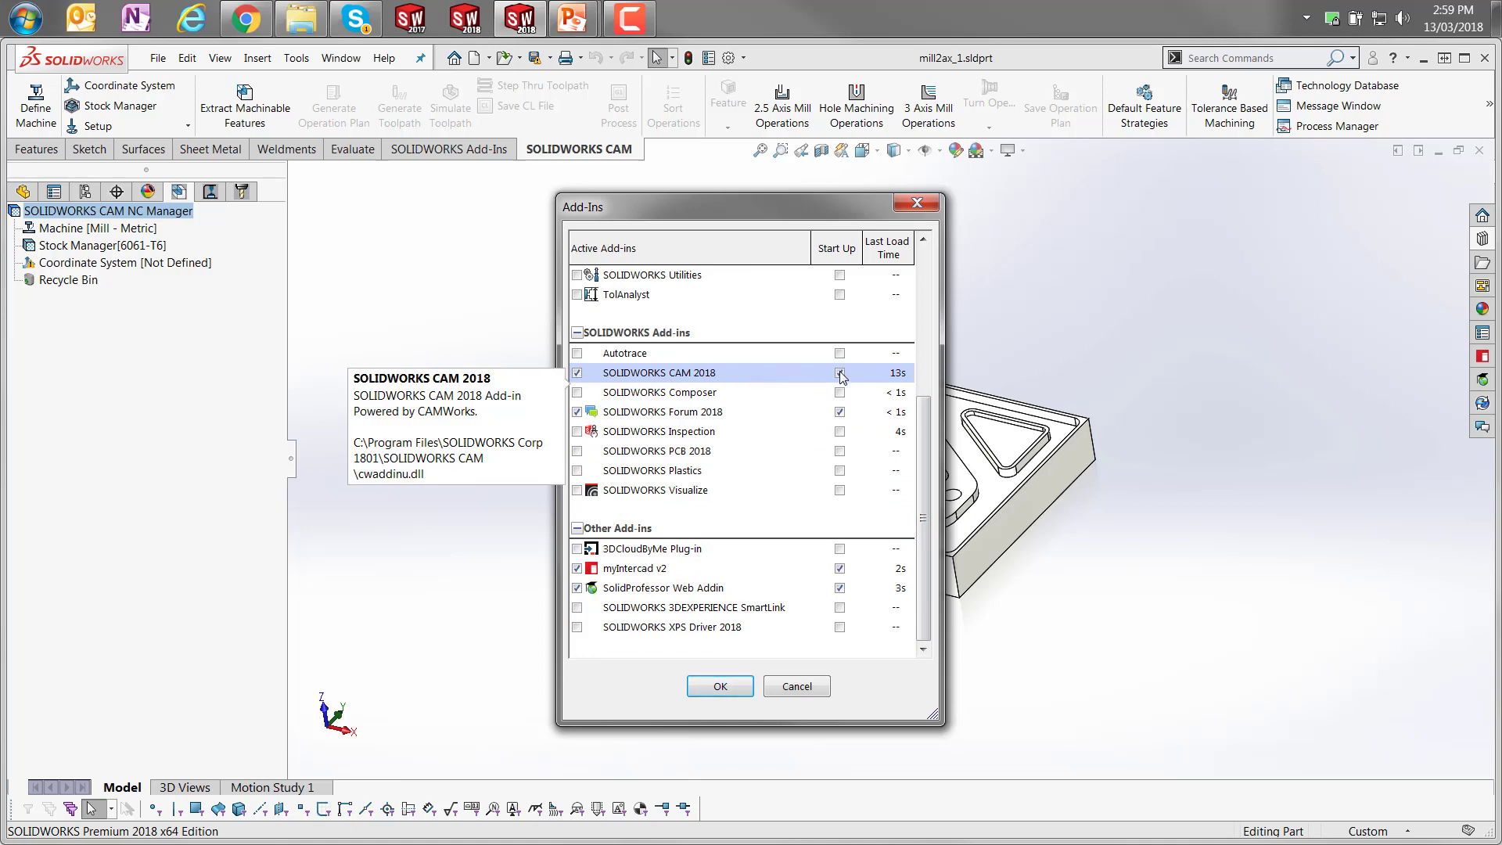
pyautogui.click(926, 205)
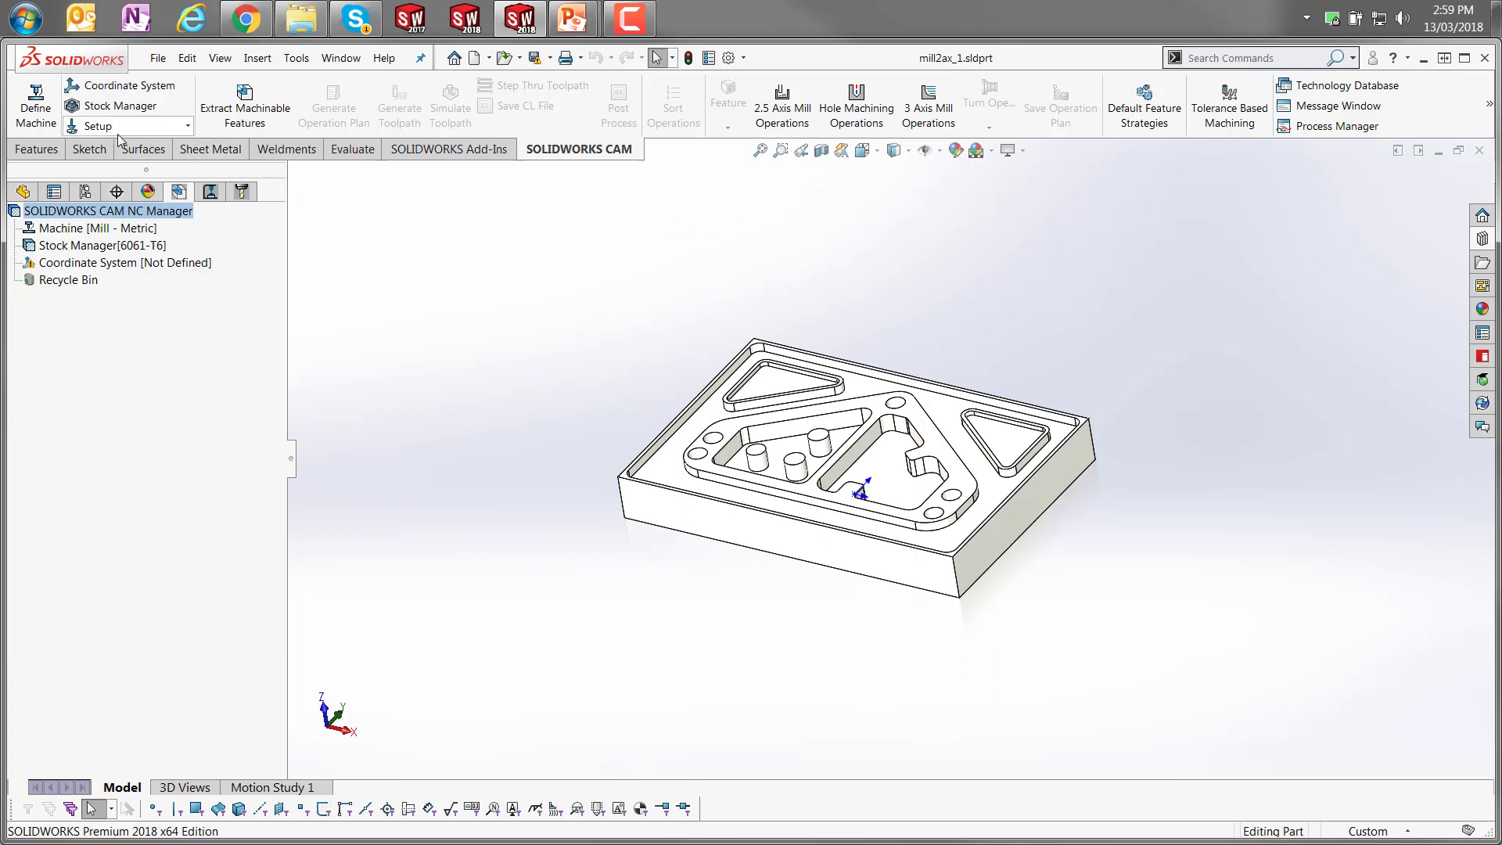
# Check the document unit system and make Mill - Metric the active machine.
pyautogui.click(40, 109)
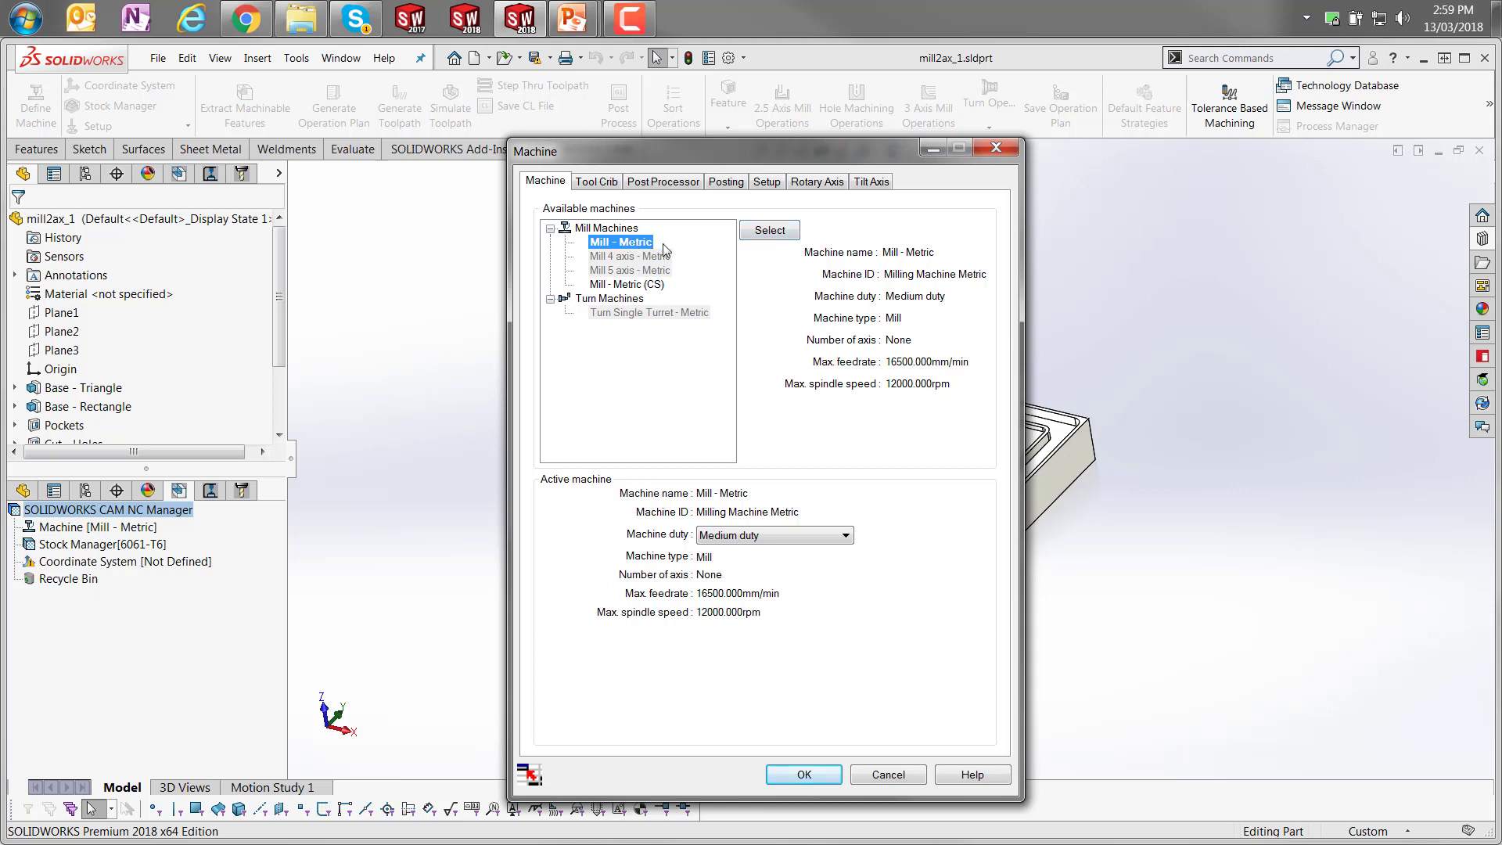
pyautogui.click(1373, 832)
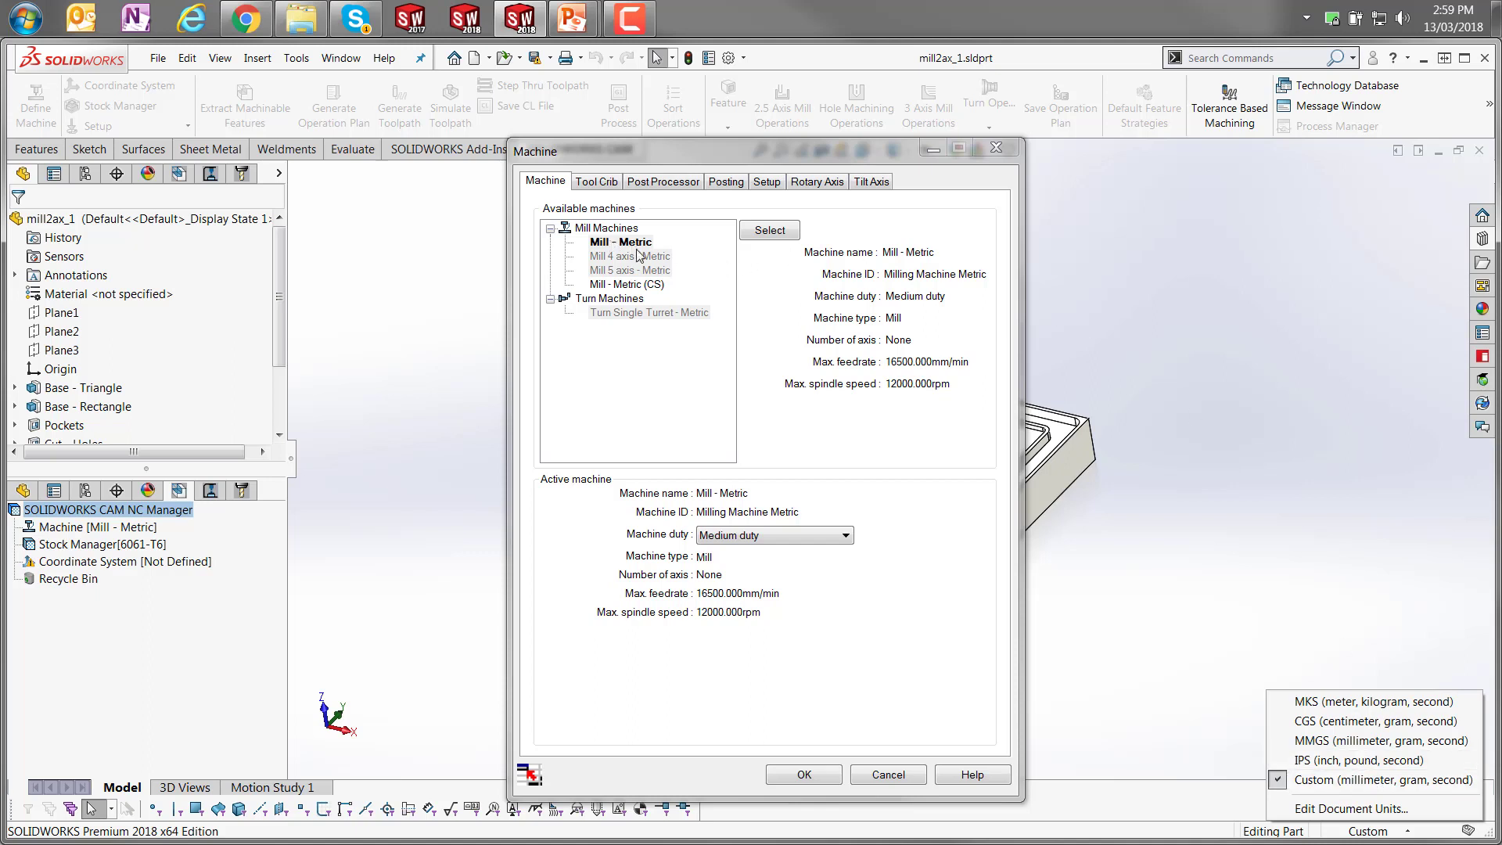
pyautogui.click(1179, 655)
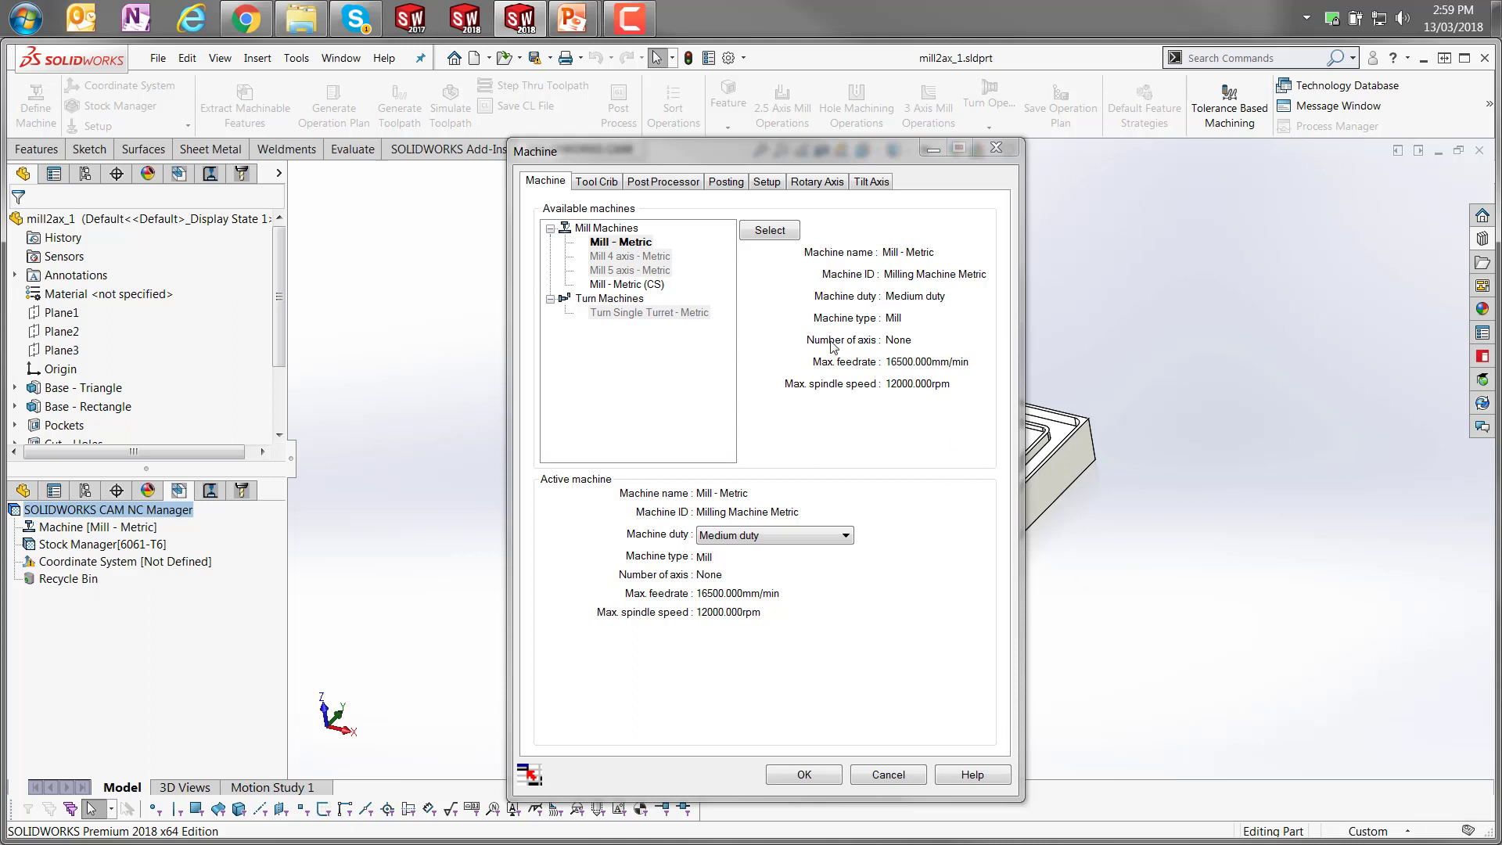
pyautogui.click(651, 242)
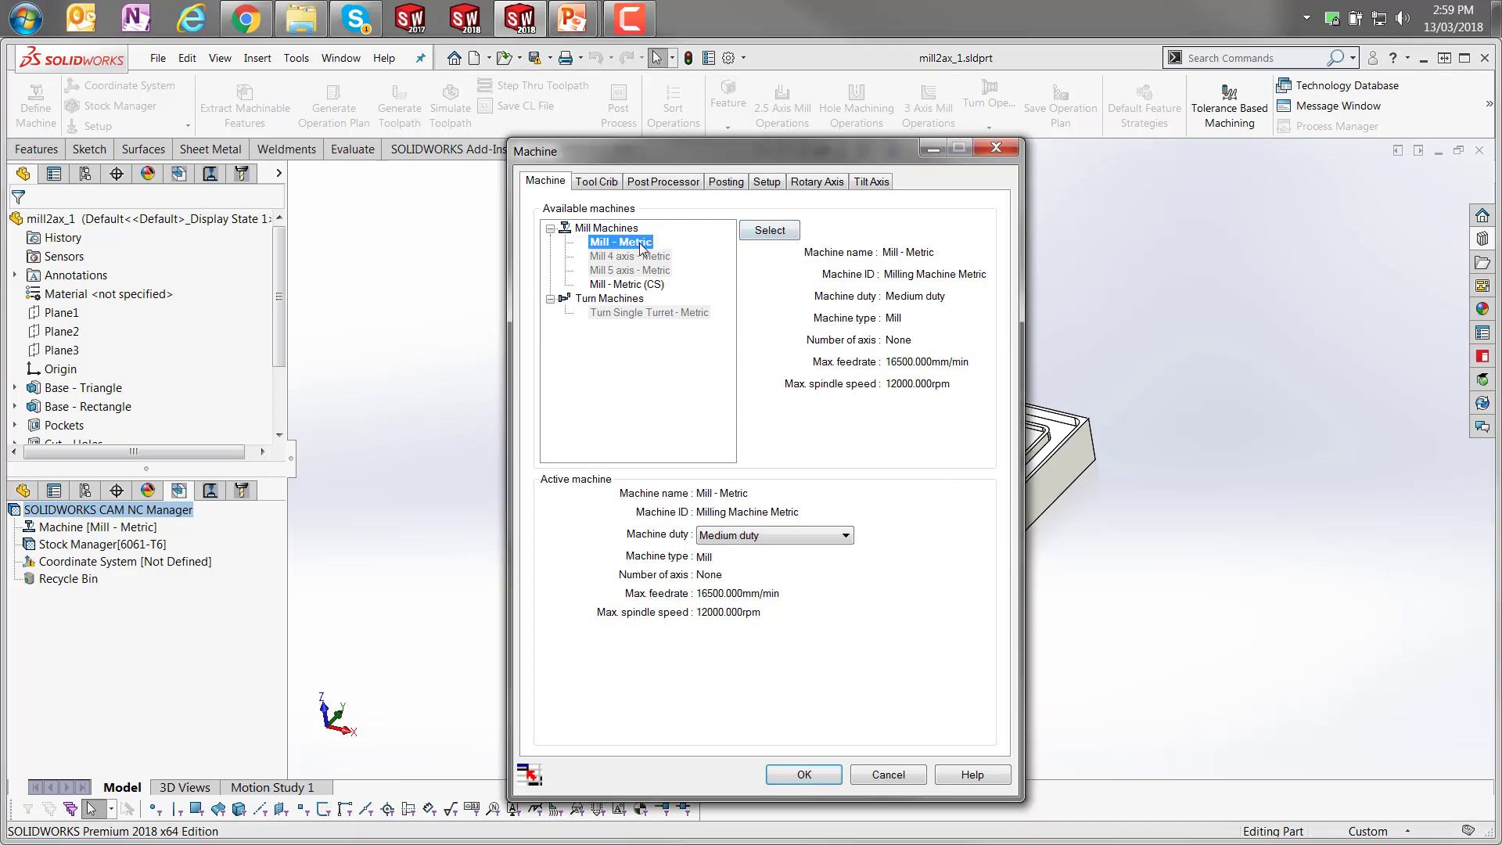
pyautogui.click(757, 237)
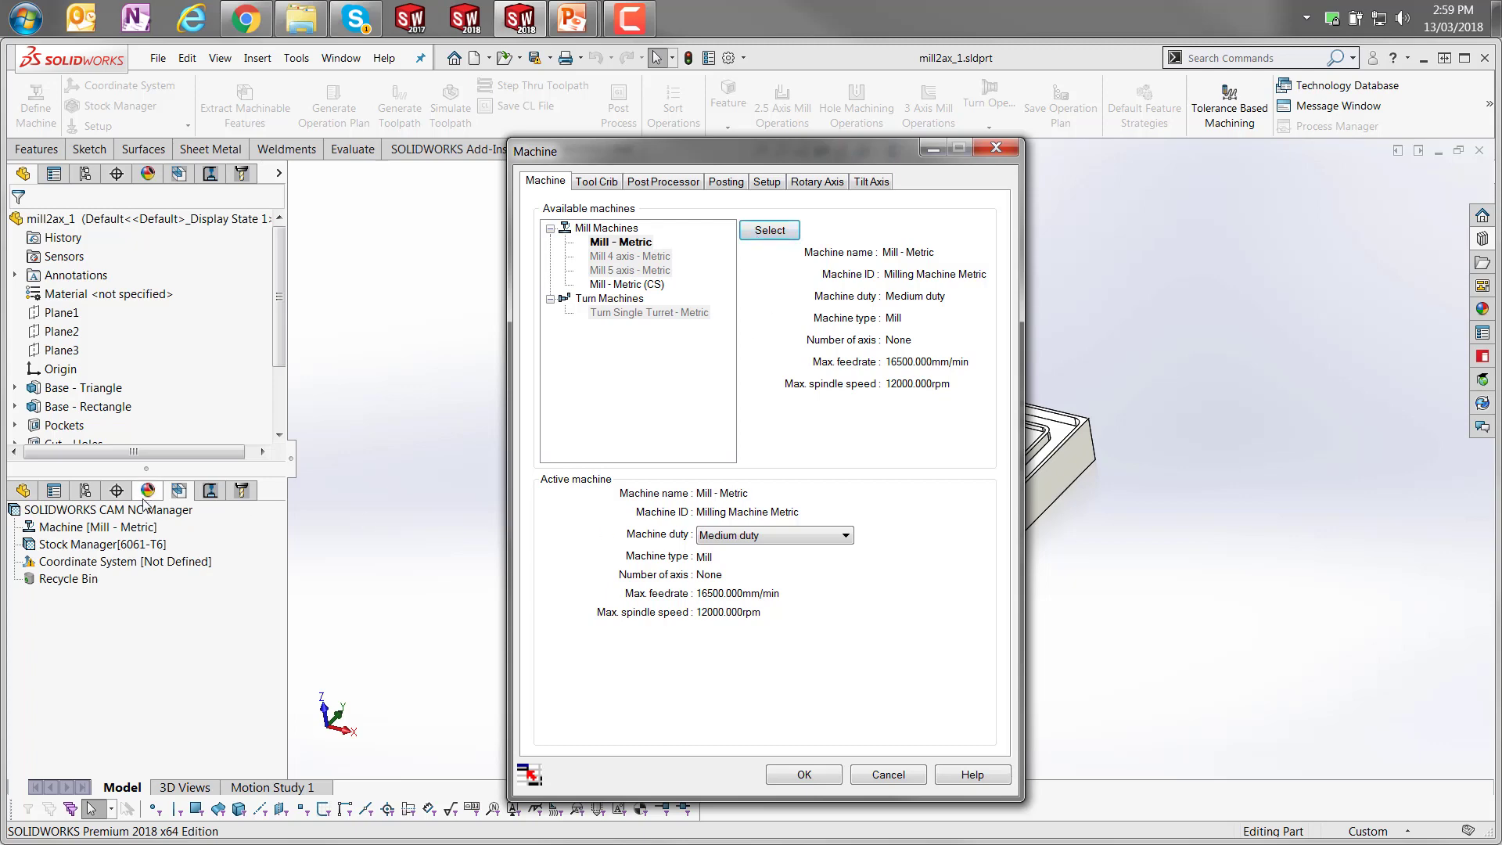
# Review Tool Crib 2 (Metric), make M3AXIS-TUTORIAL the active post processor, and apply the machine settings.
pyautogui.click(597, 182)
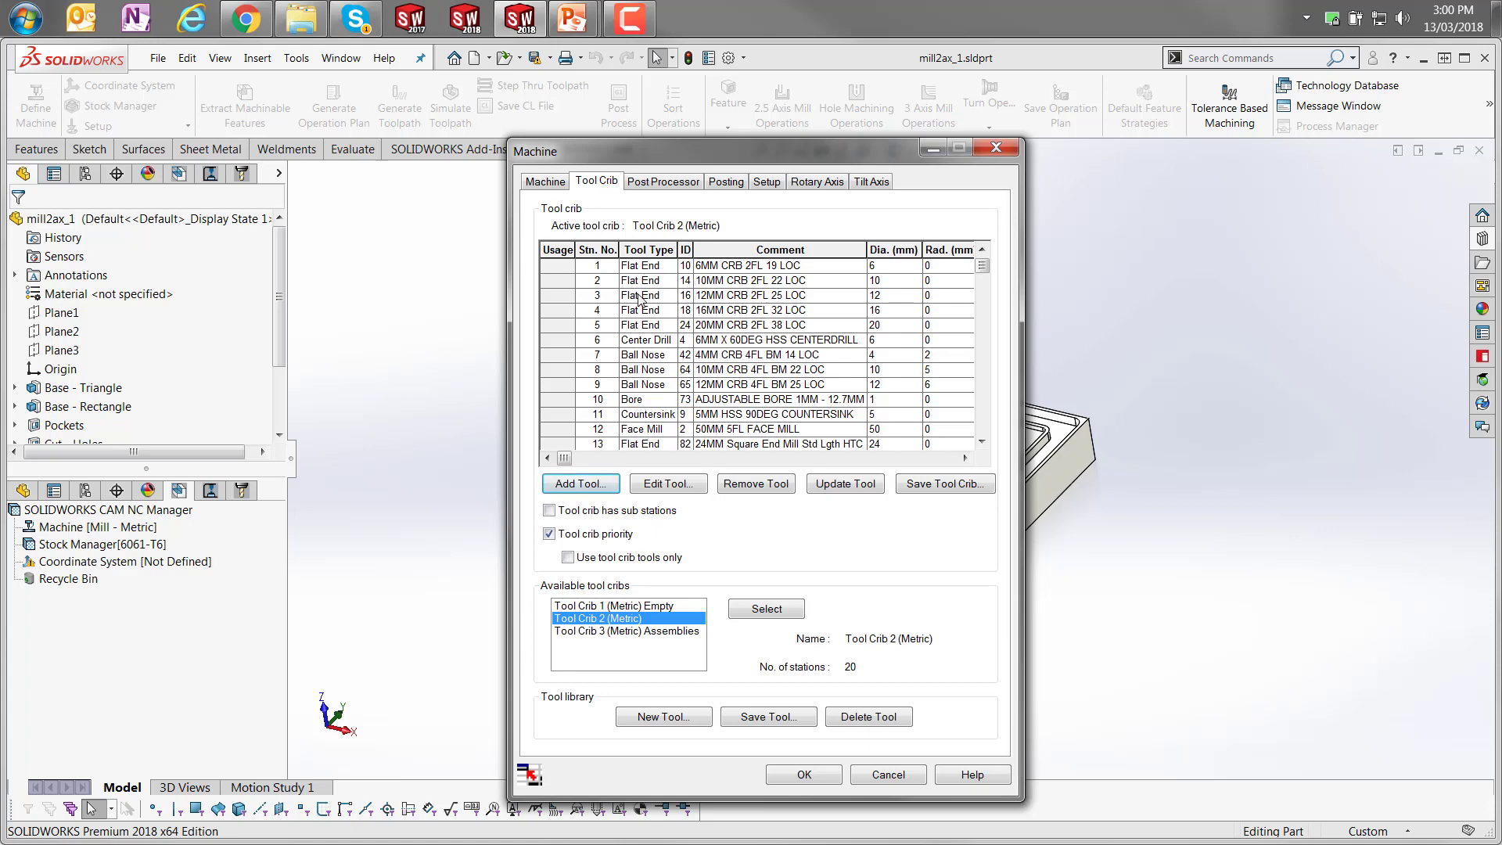
pyautogui.click(652, 188)
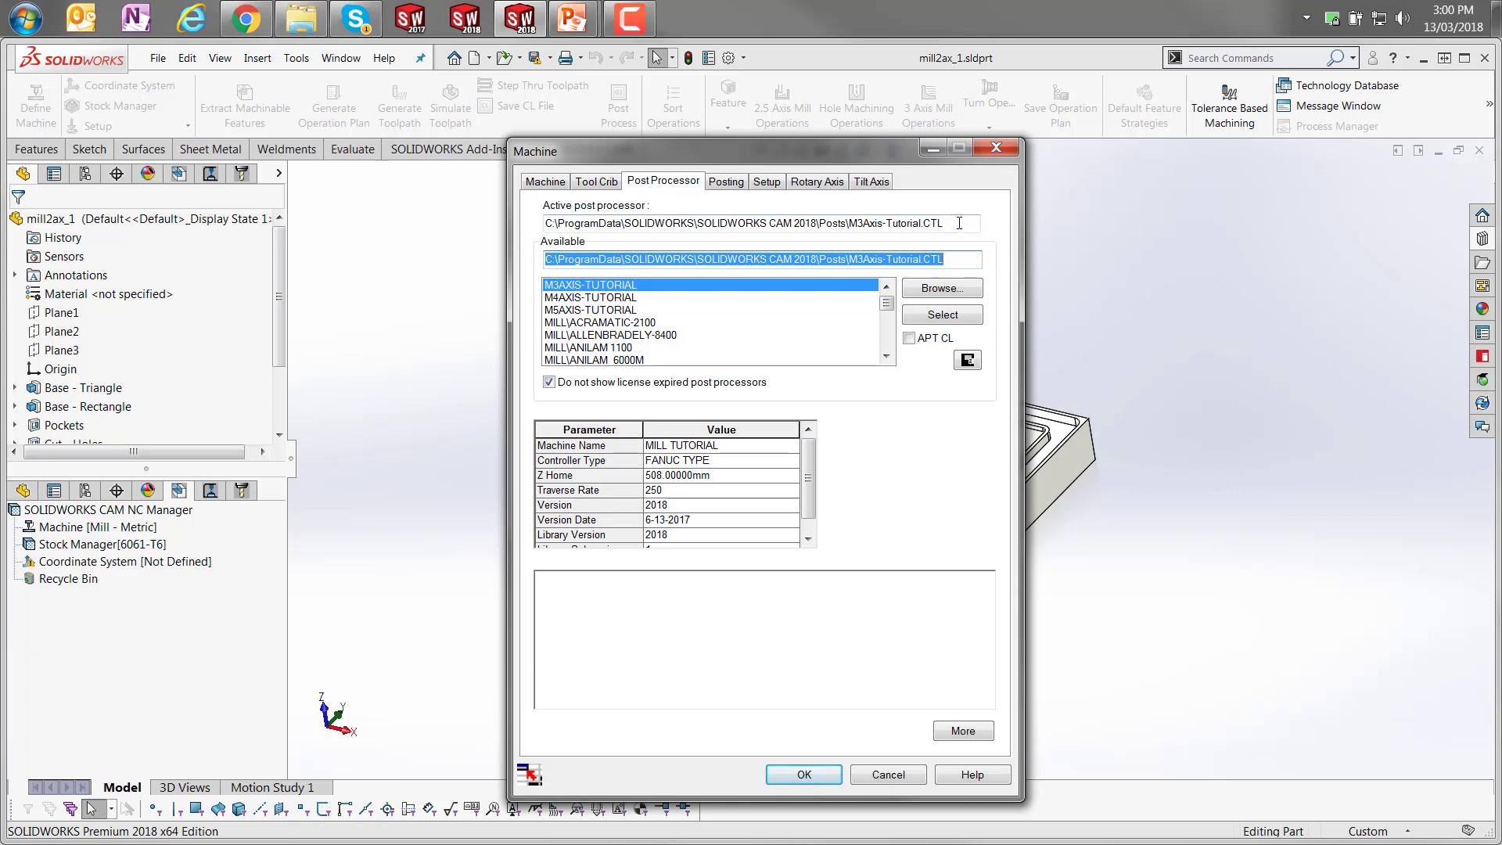
pyautogui.click(645, 286)
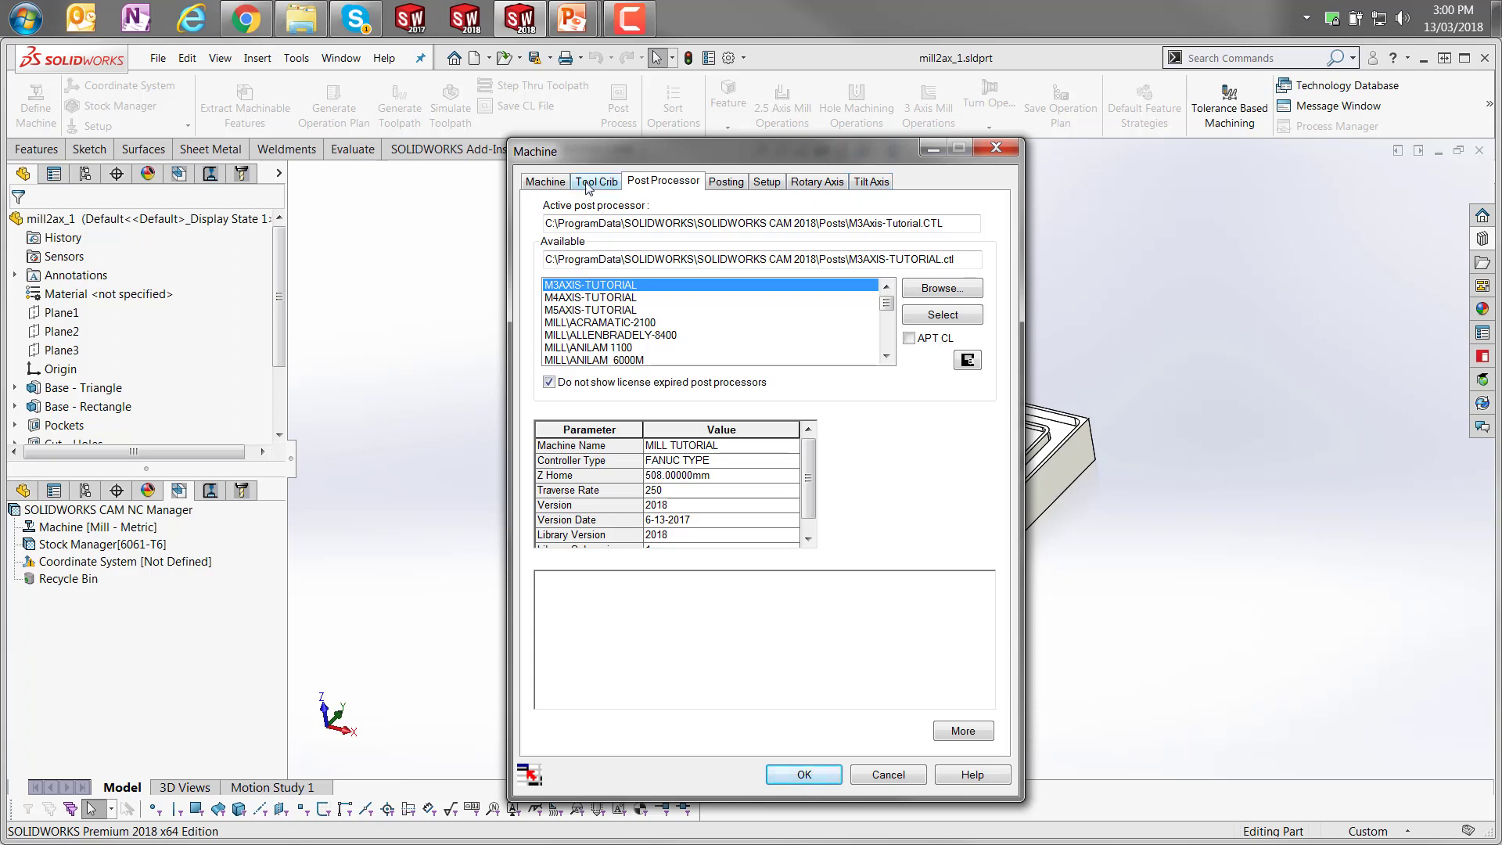
pyautogui.click(557, 181)
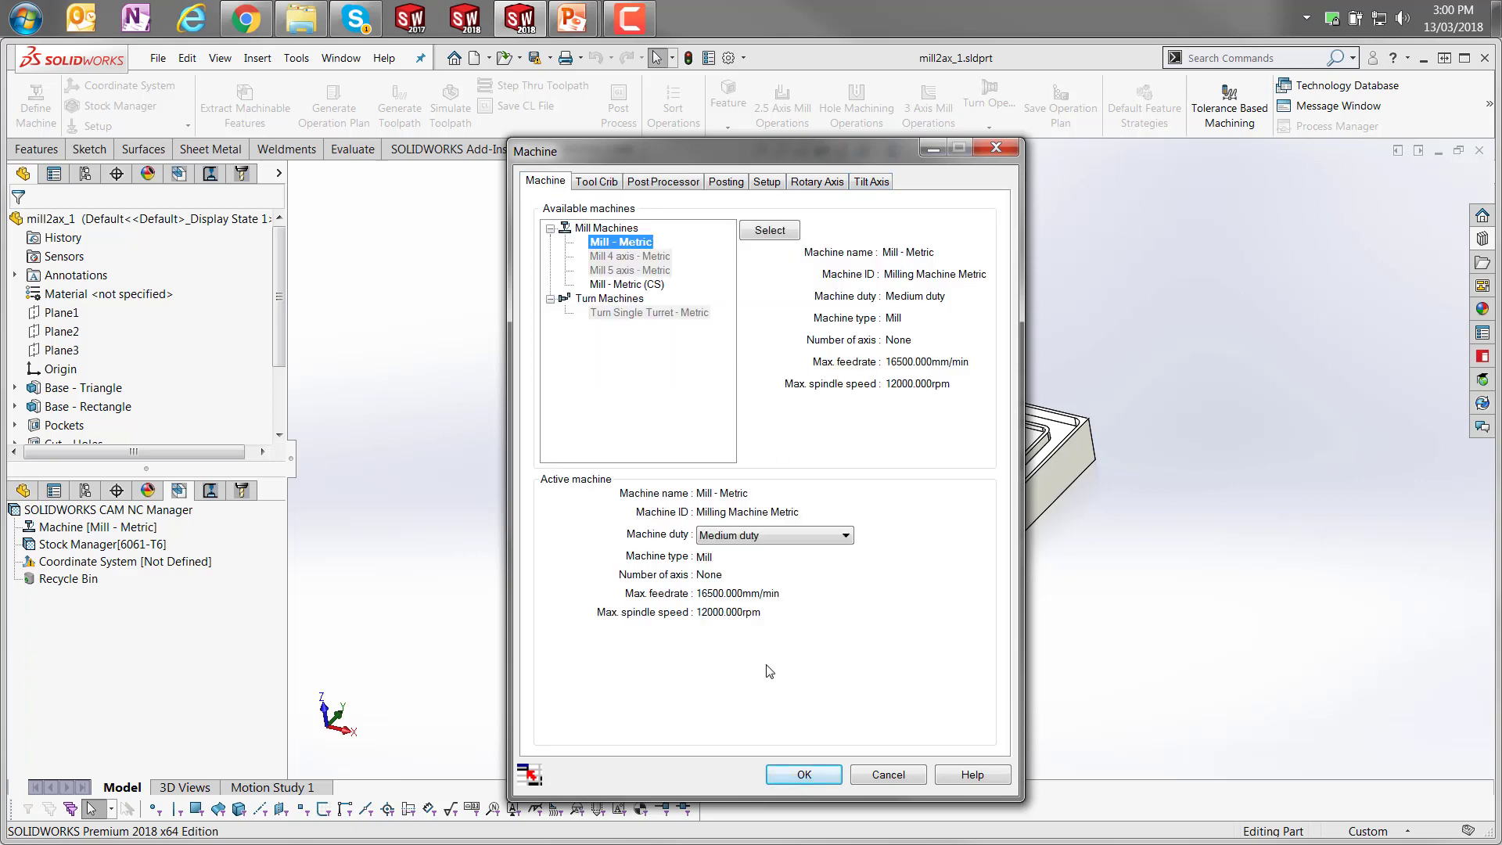
pyautogui.click(803, 775)
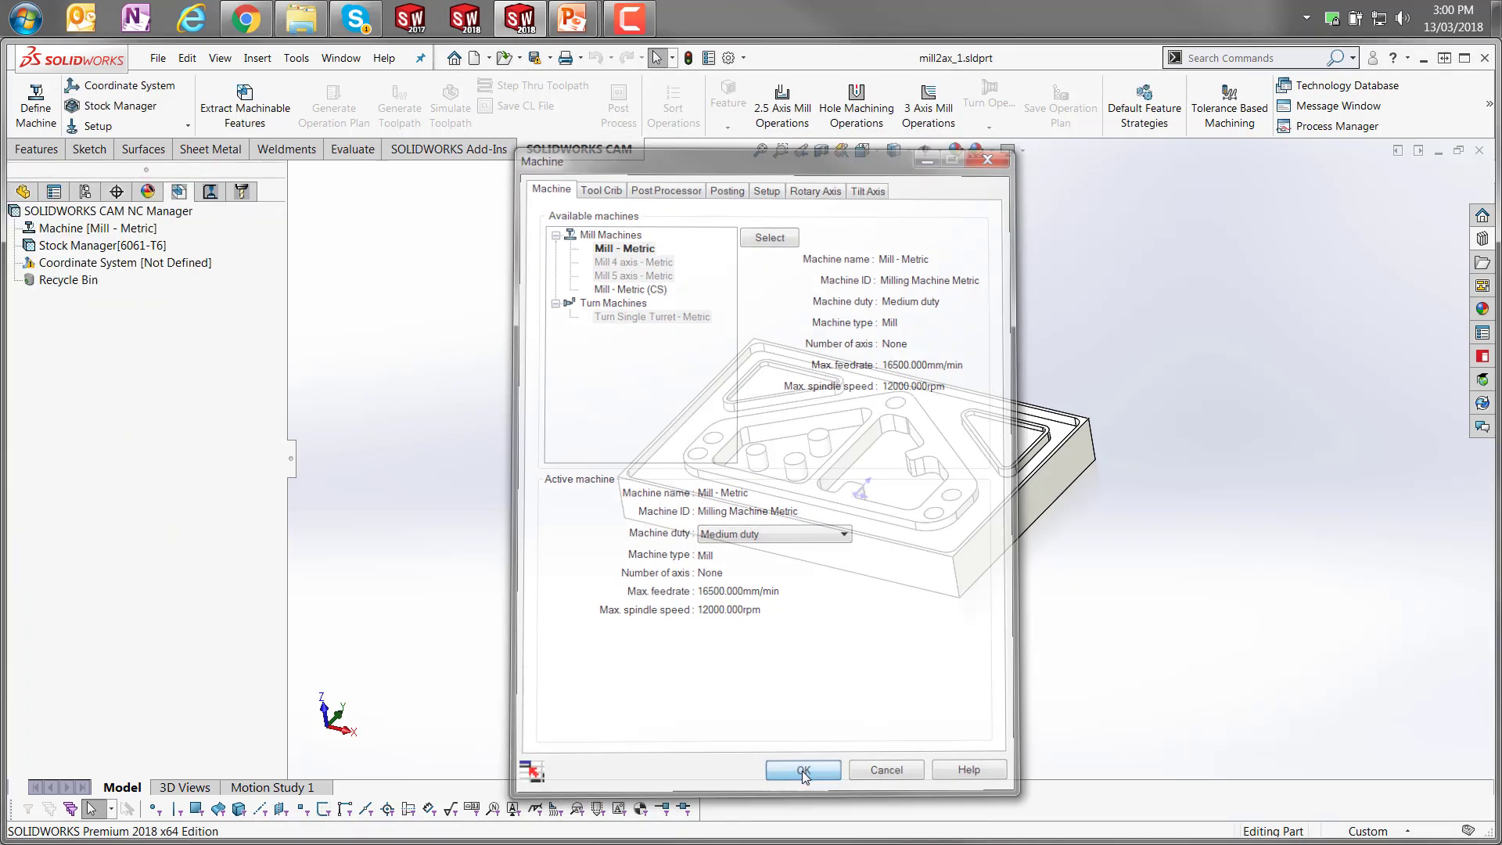
pyautogui.click(149, 248)
pyautogui.rightClick(149, 248)
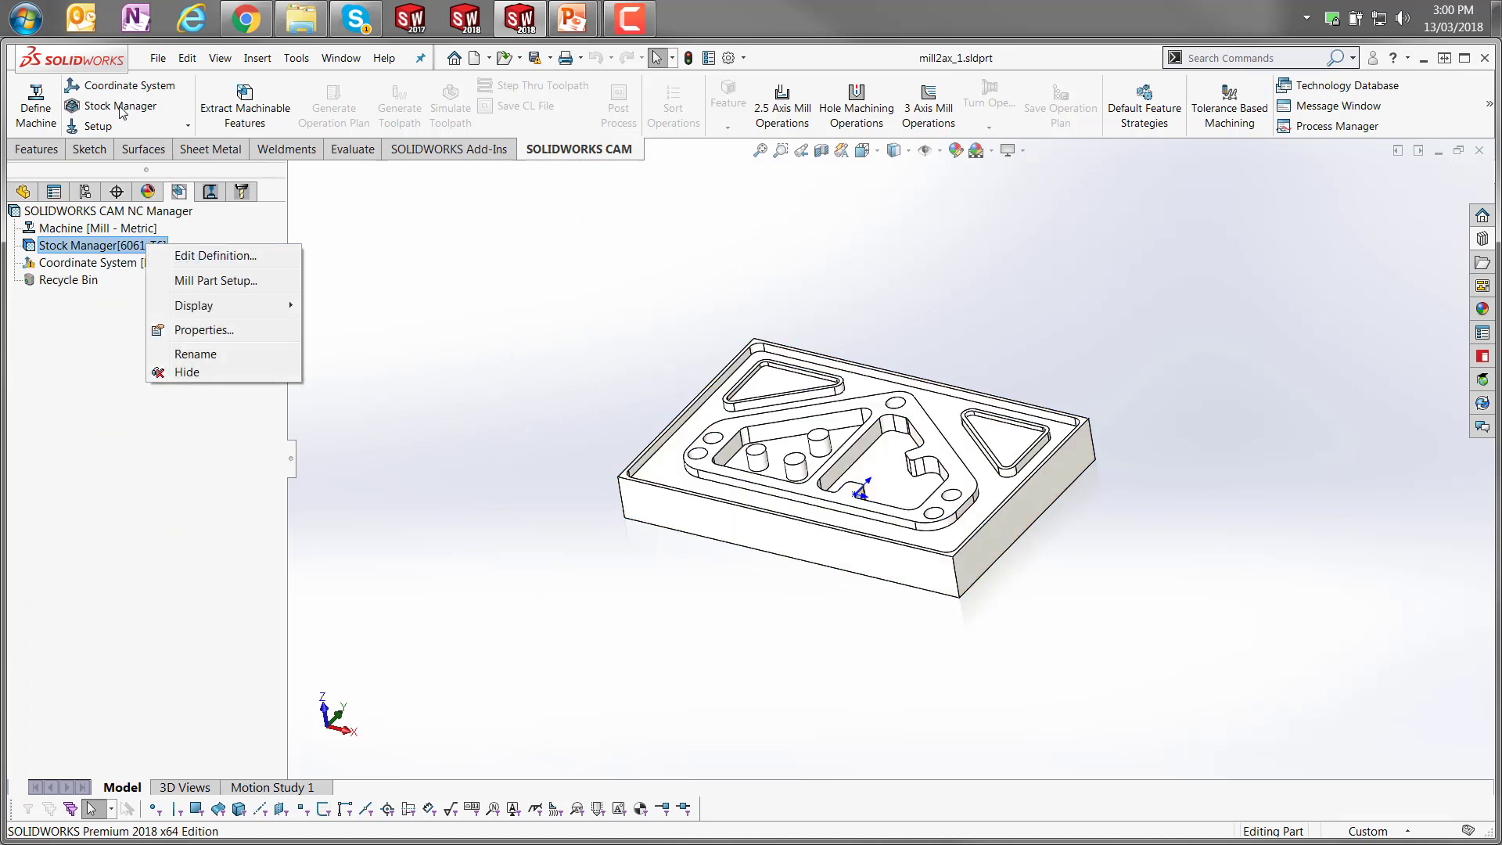
pyautogui.click(200, 256)
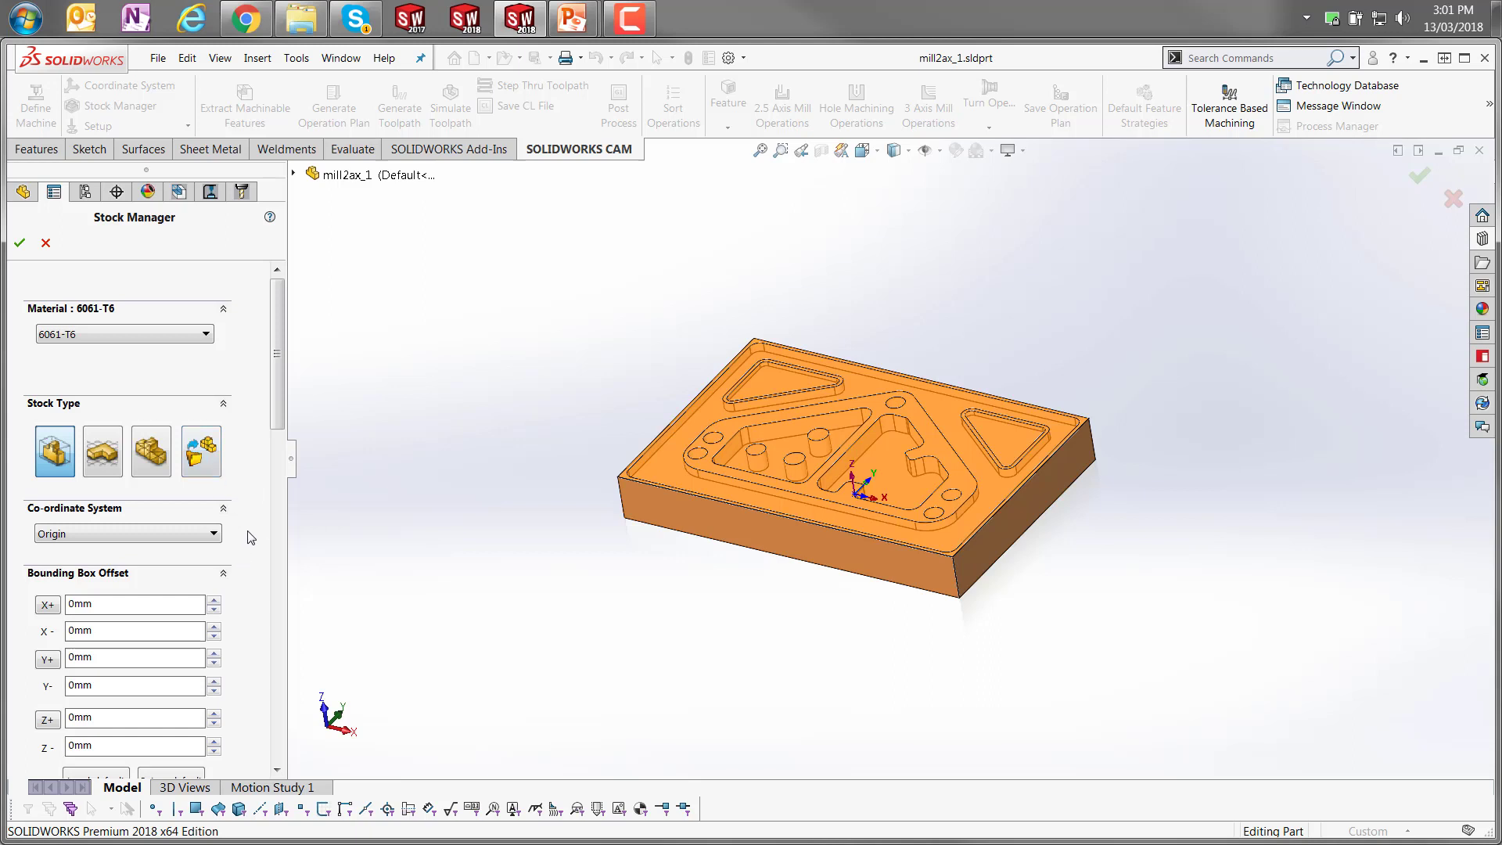
pyautogui.moveTo(280, 410); pyautogui.dragTo(274, 478)
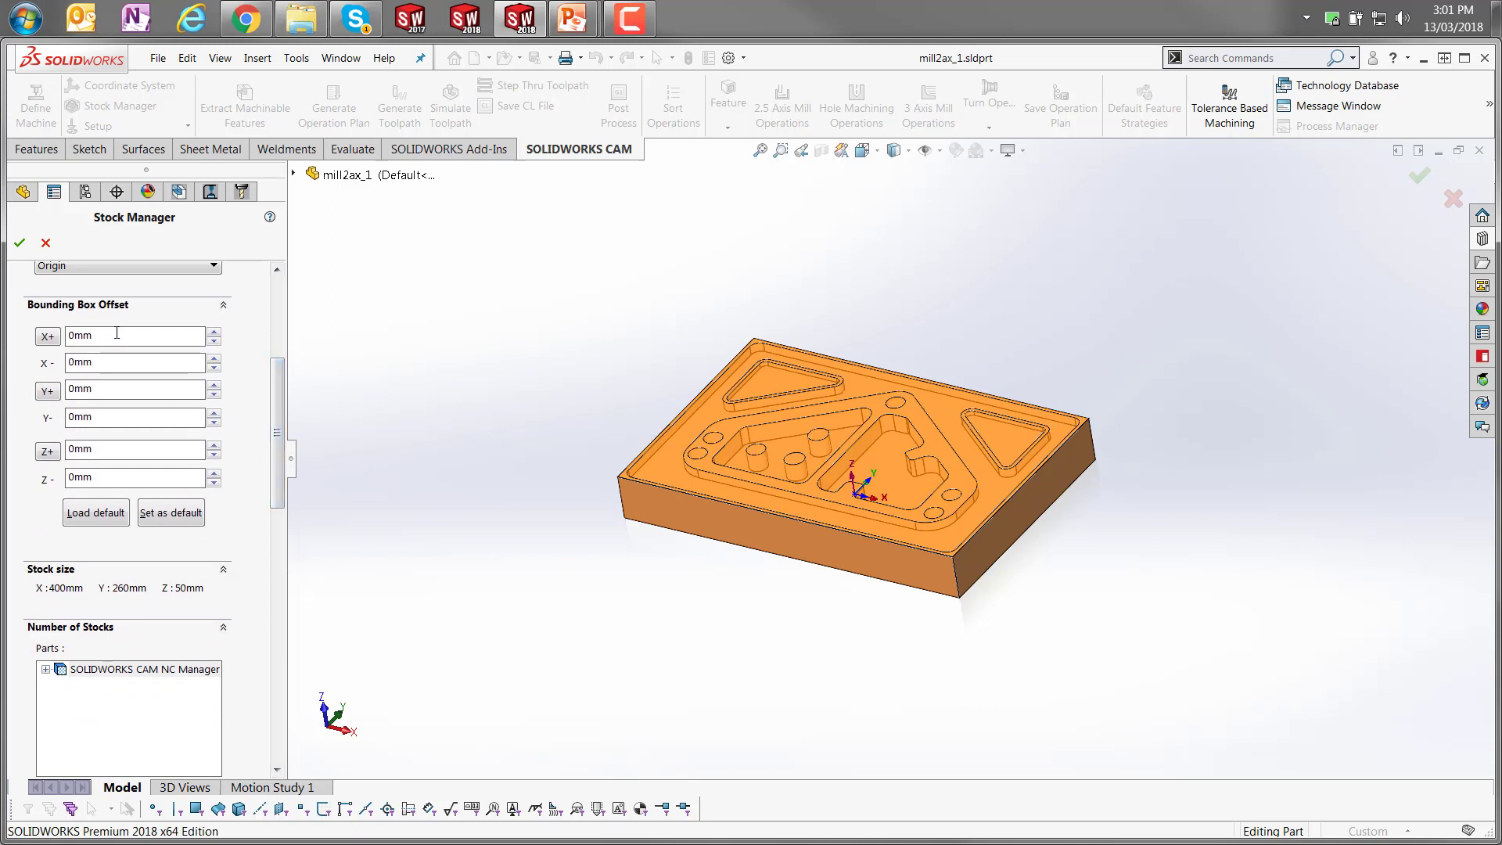
pyautogui.click(214, 445)
pyautogui.click(215, 445)
pyautogui.click(214, 445)
pyautogui.moveTo(215, 447); pyautogui.dragTo(215, 447)
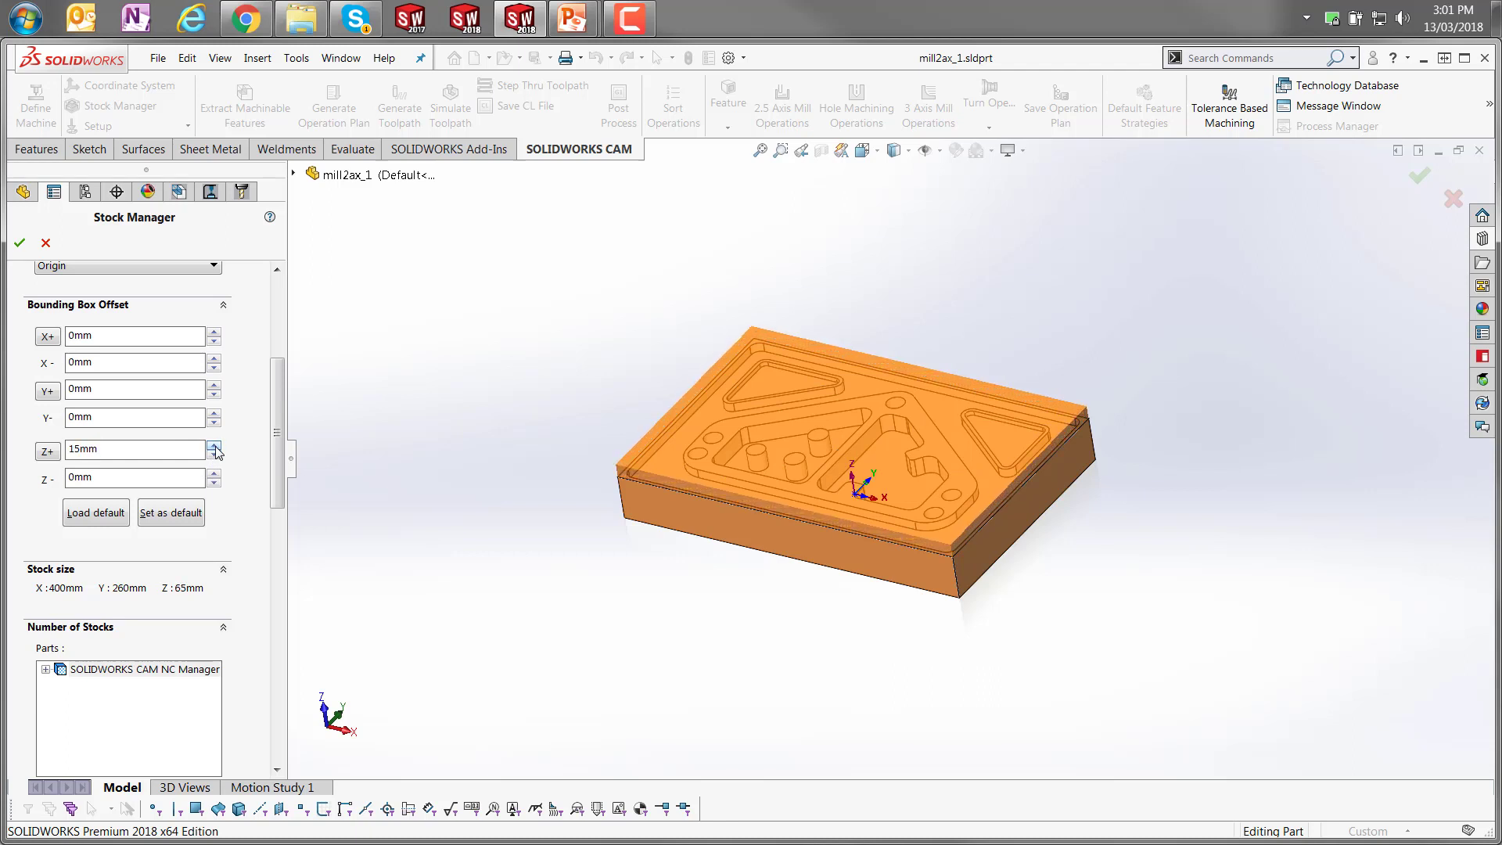
pyautogui.moveTo(215, 458); pyautogui.dragTo(217, 458)
pyautogui.scroll(5, 266, 442)
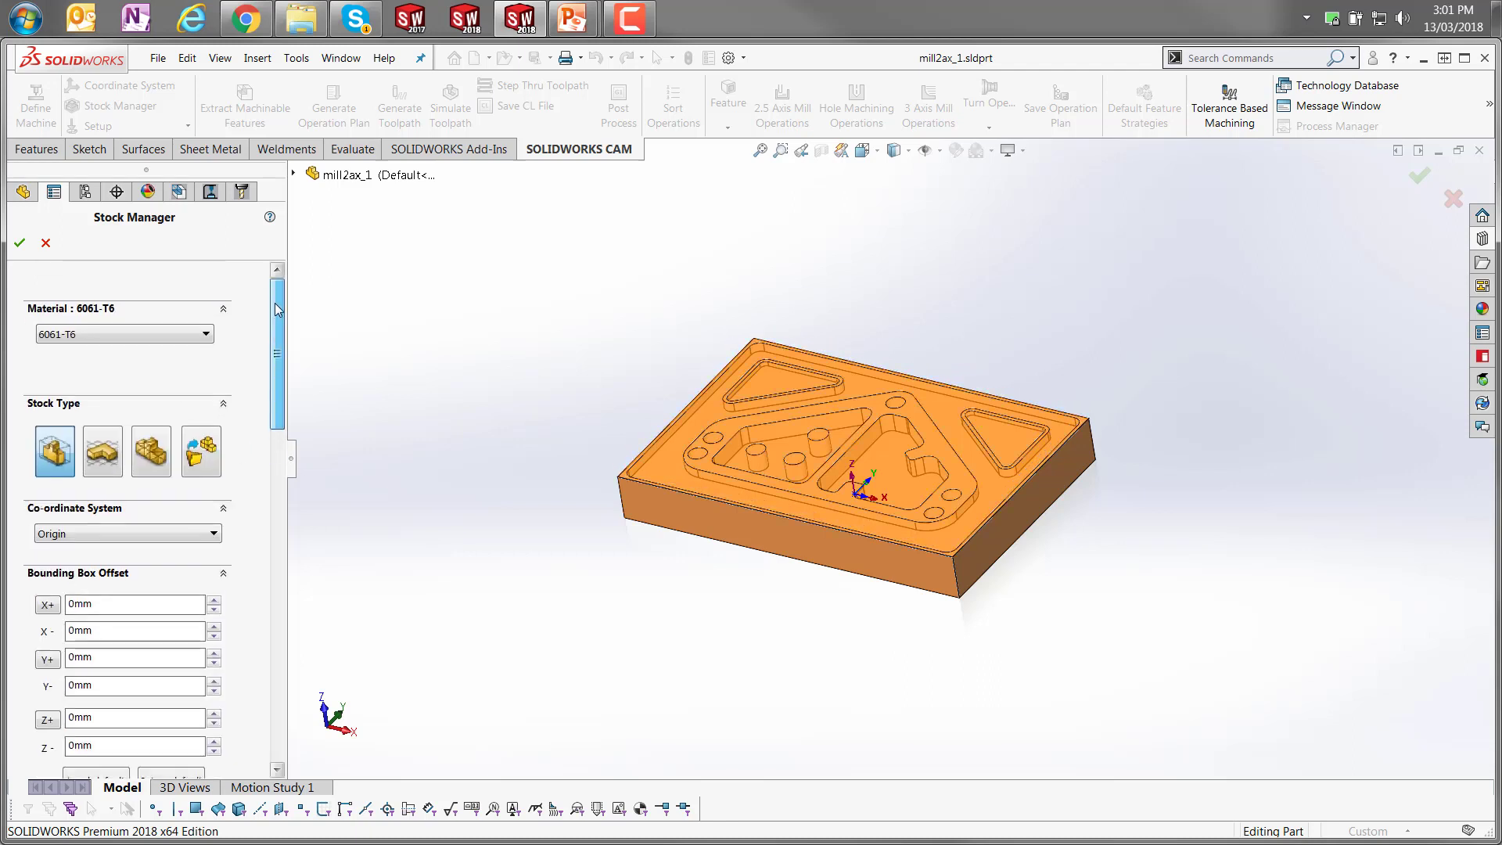
pyautogui.click(20, 244)
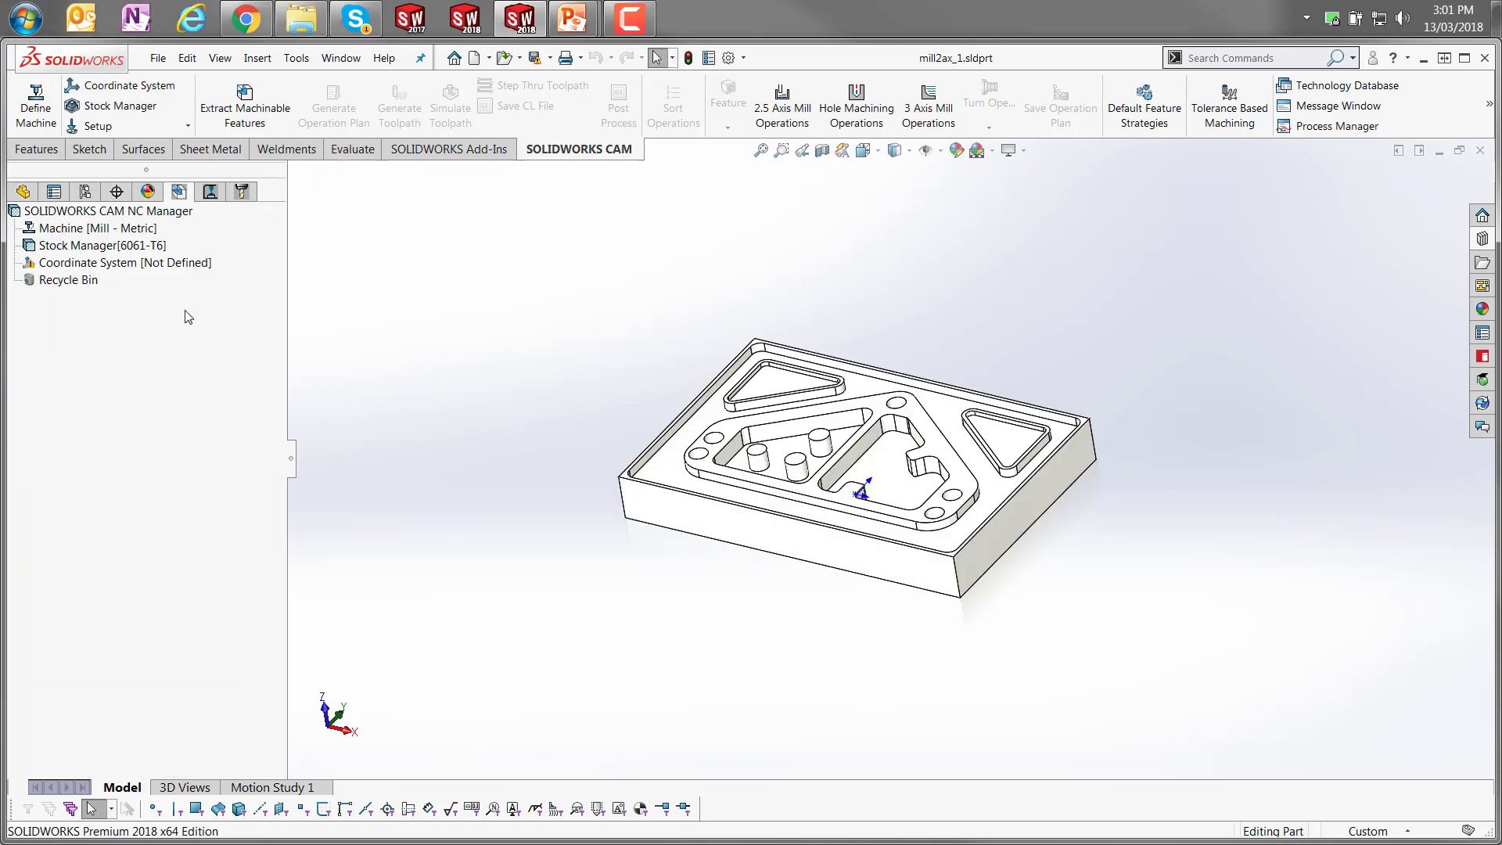
pyautogui.click(251, 117)
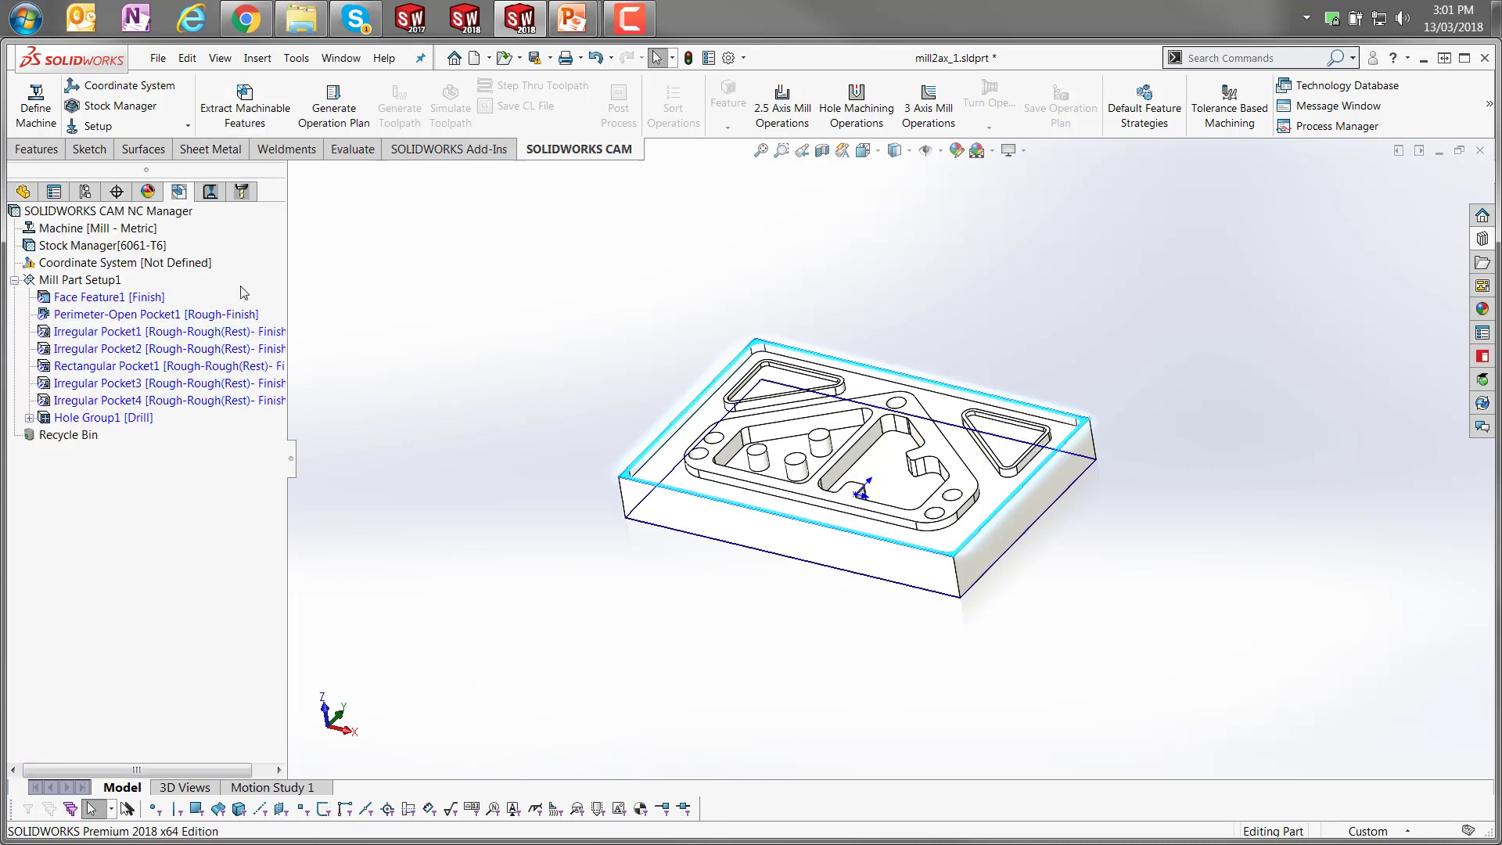
pyautogui.click(114, 303)
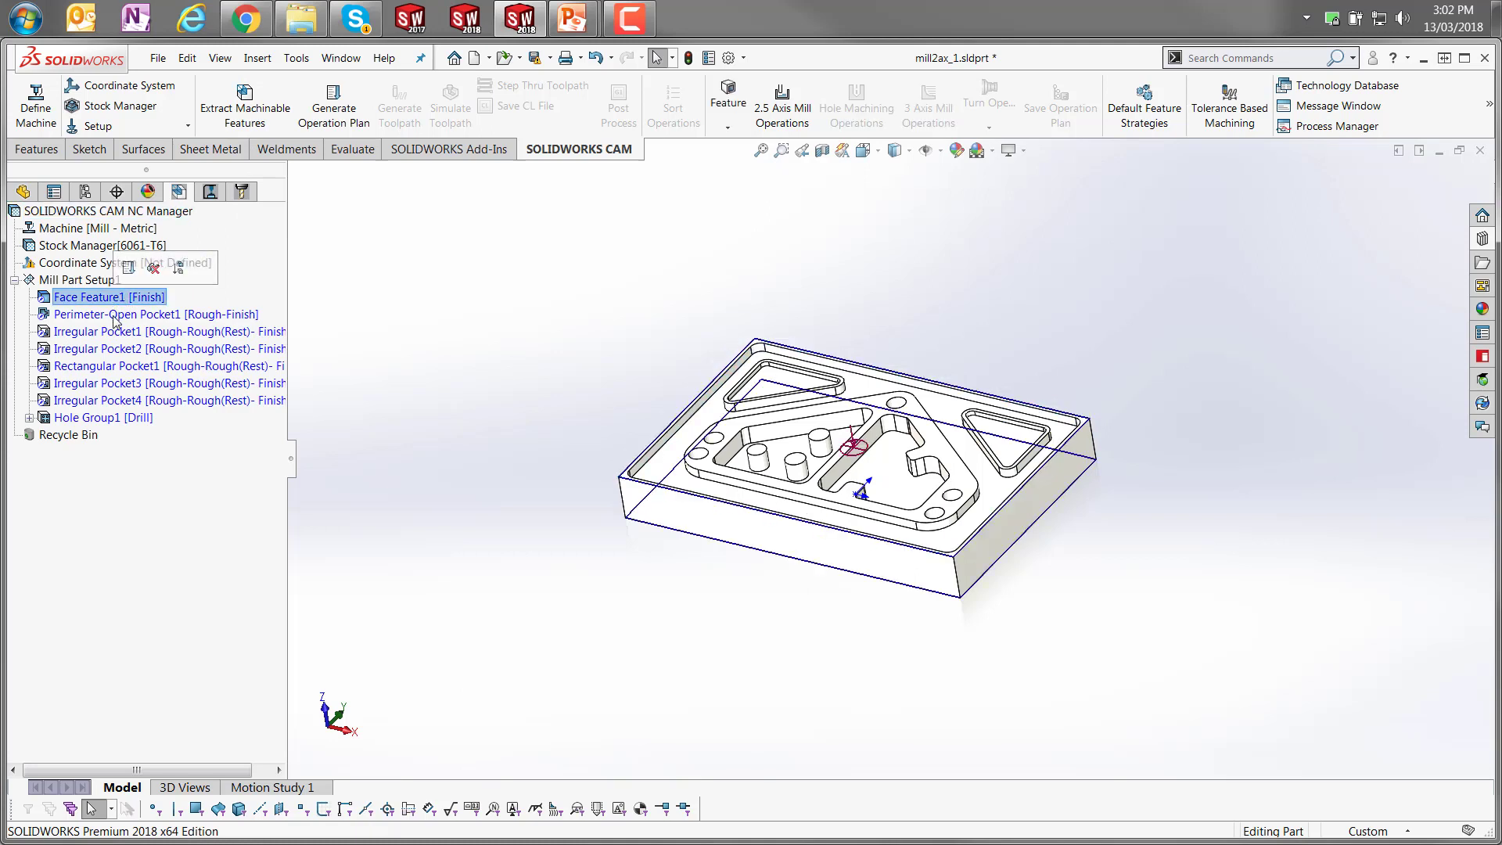
pyautogui.click(115, 314)
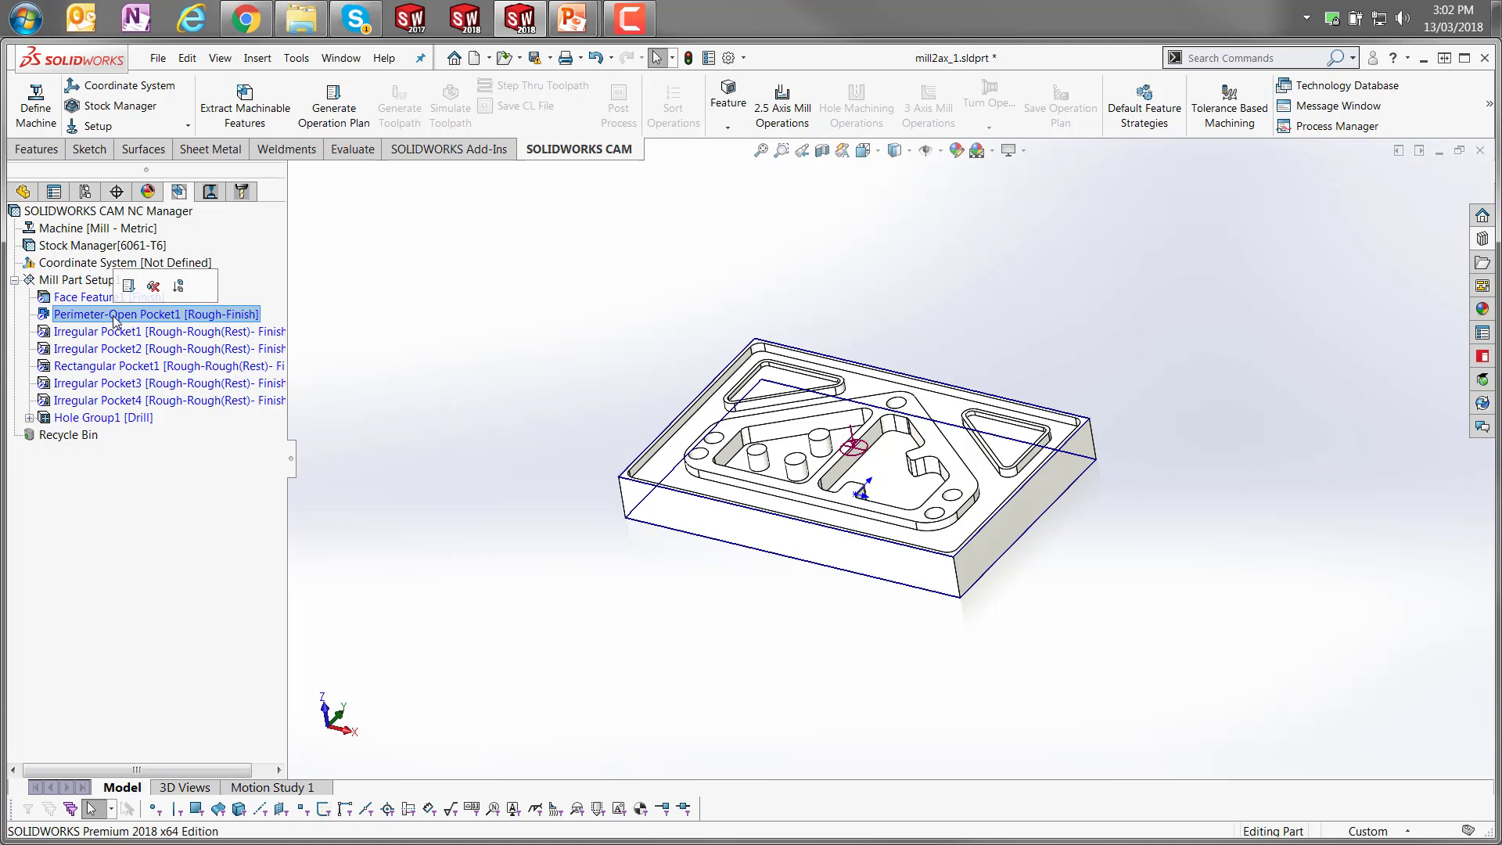
pyautogui.click(114, 332)
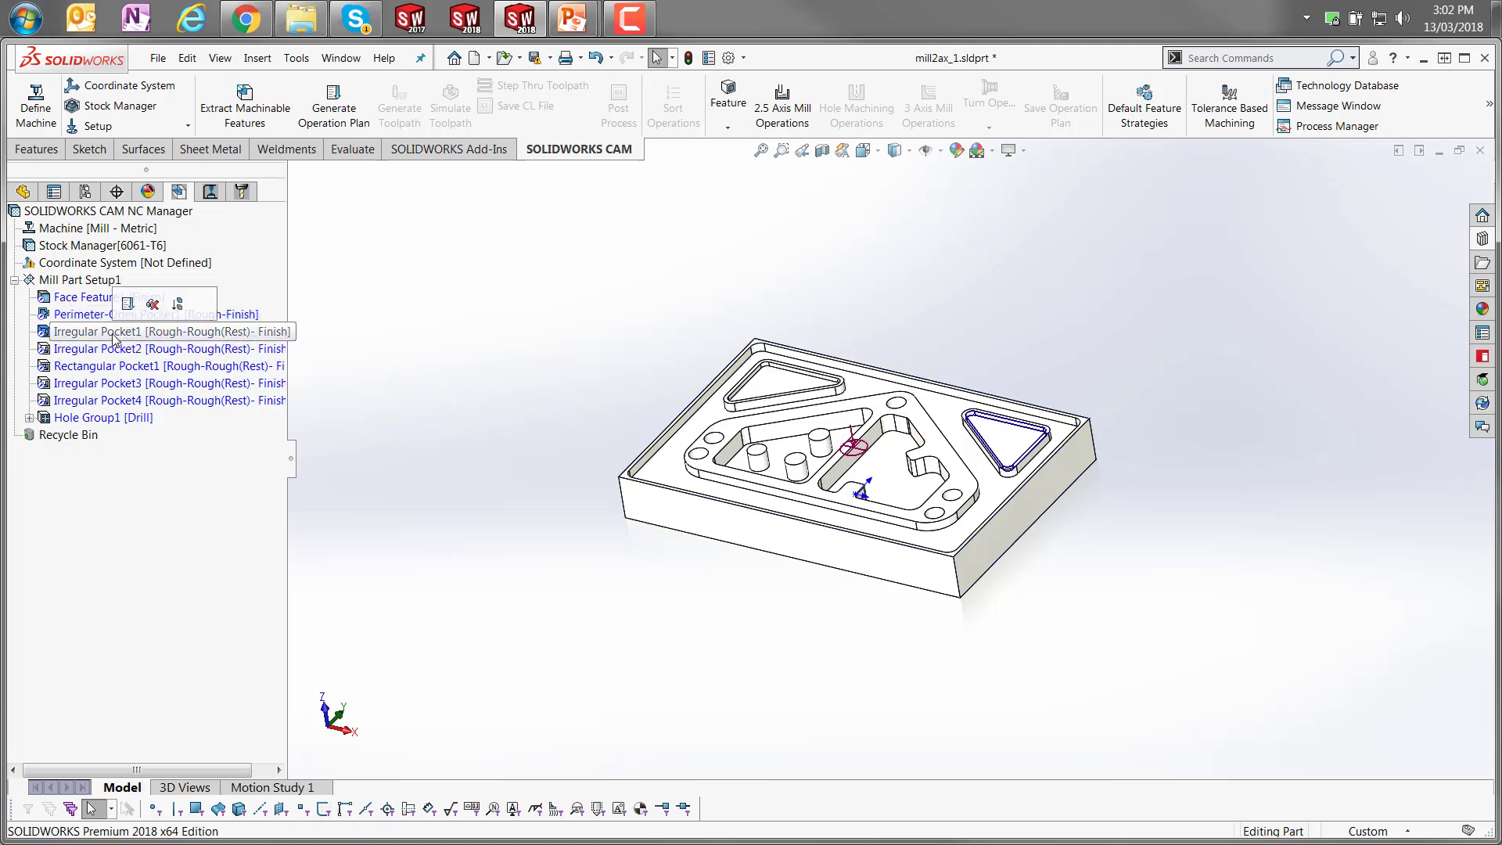
pyautogui.click(114, 349)
pyautogui.click(112, 365)
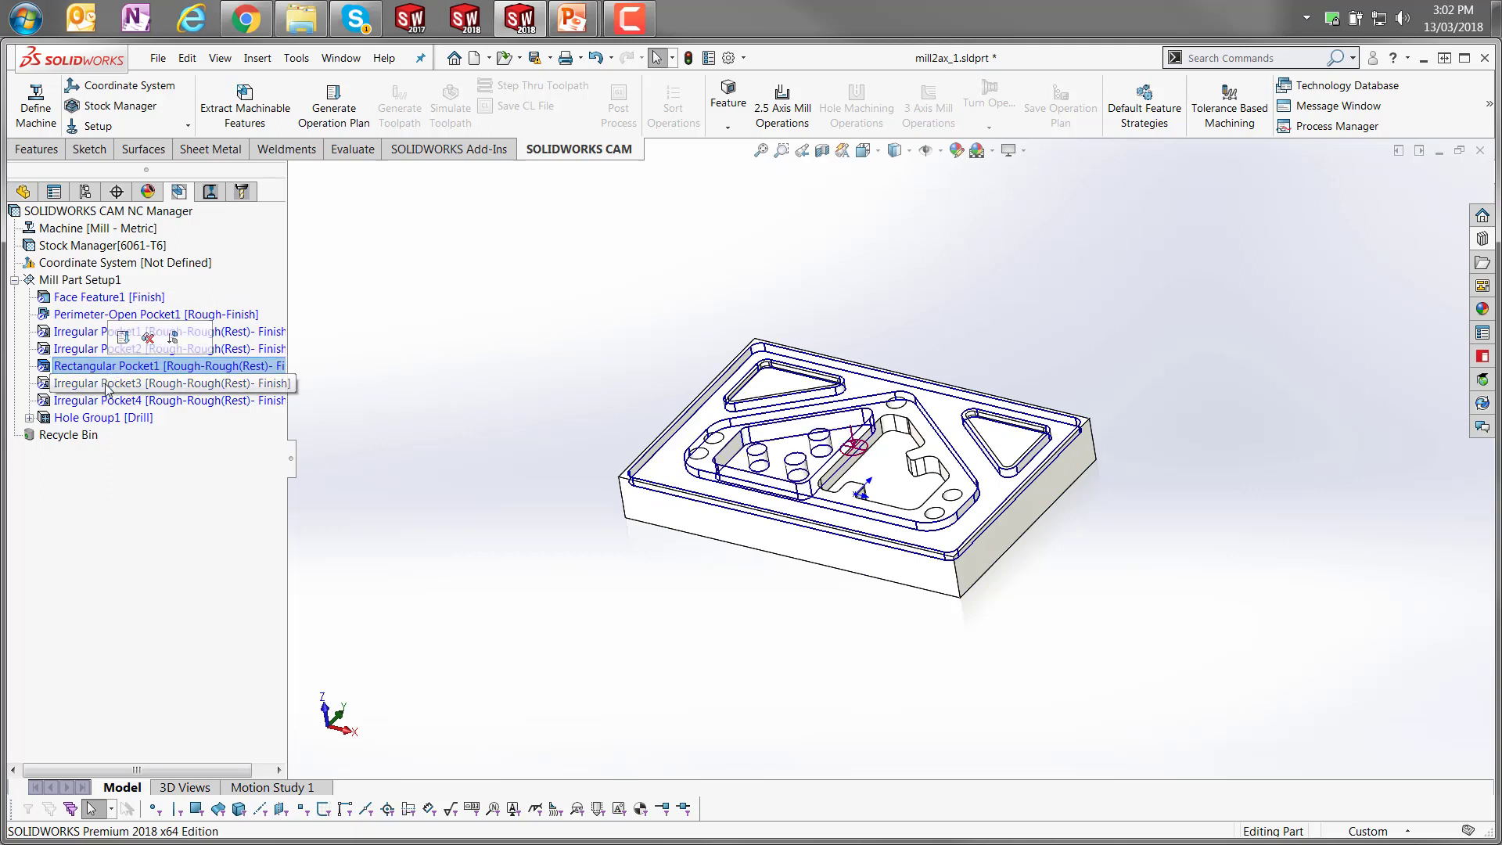
pyautogui.click(107, 386)
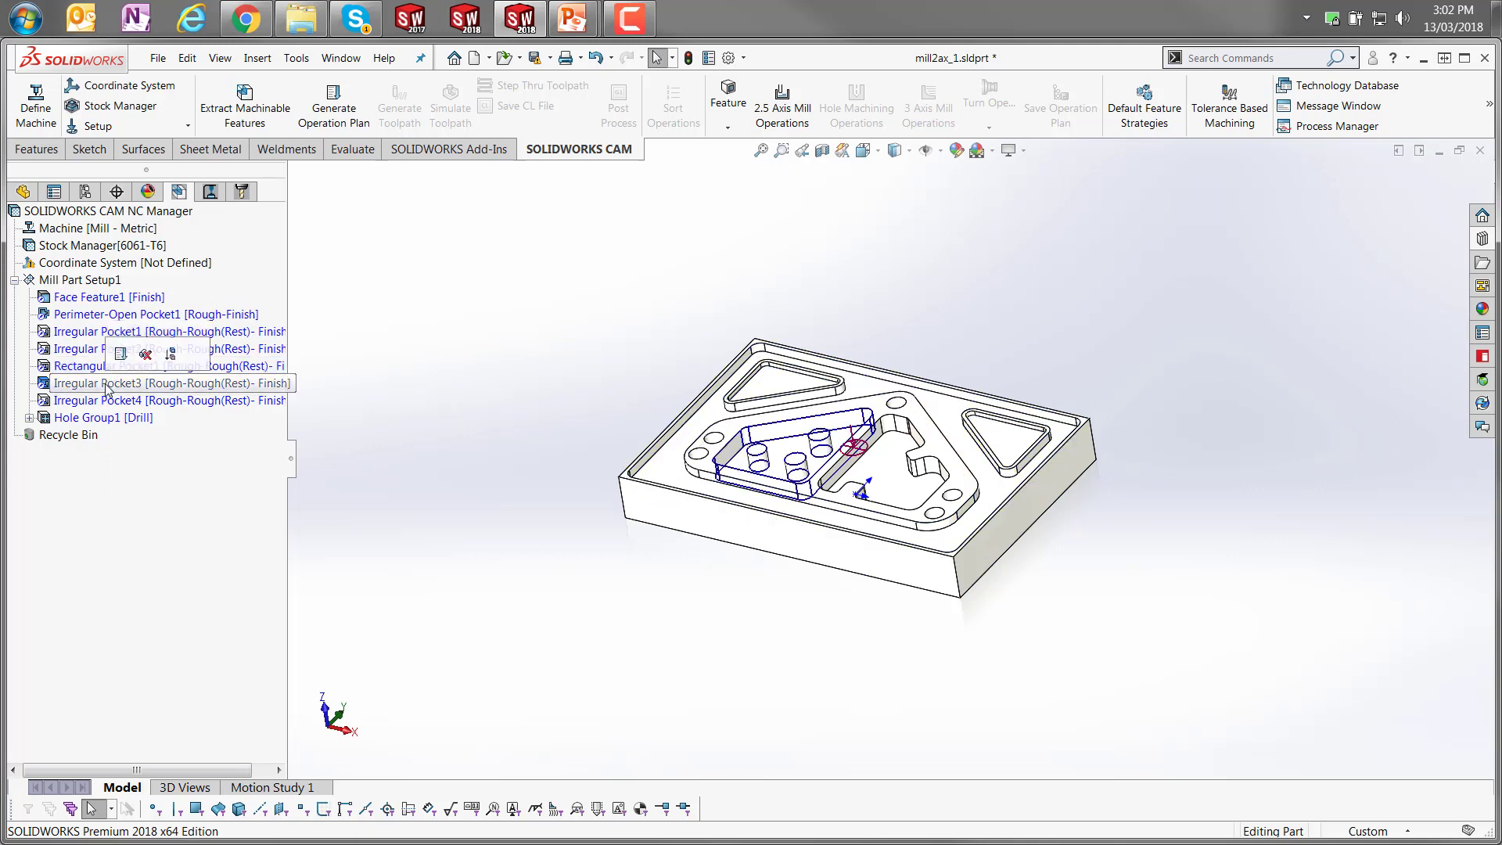
pyautogui.click(107, 402)
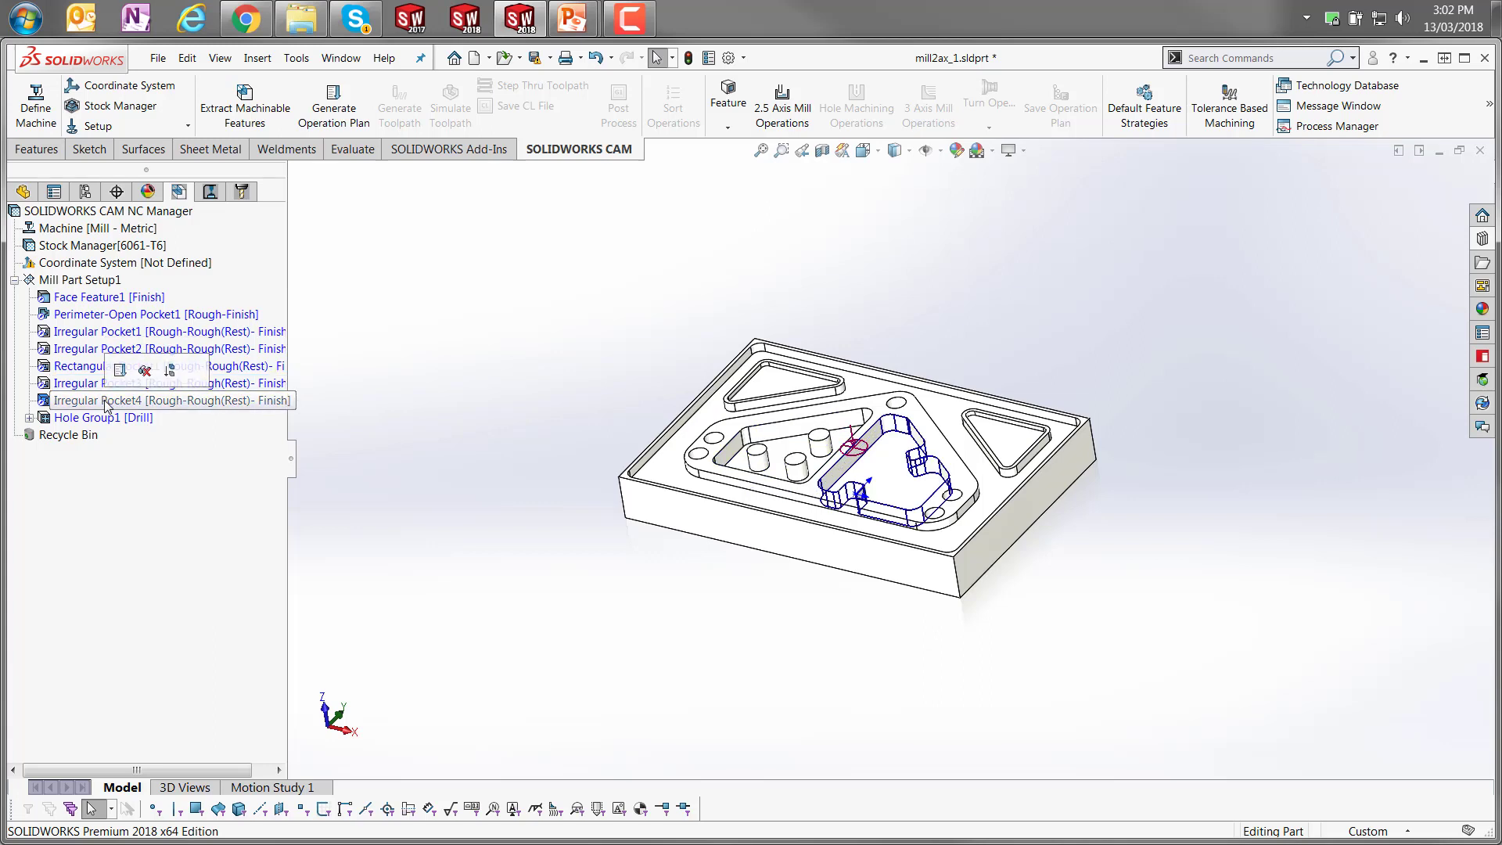
pyautogui.click(106, 419)
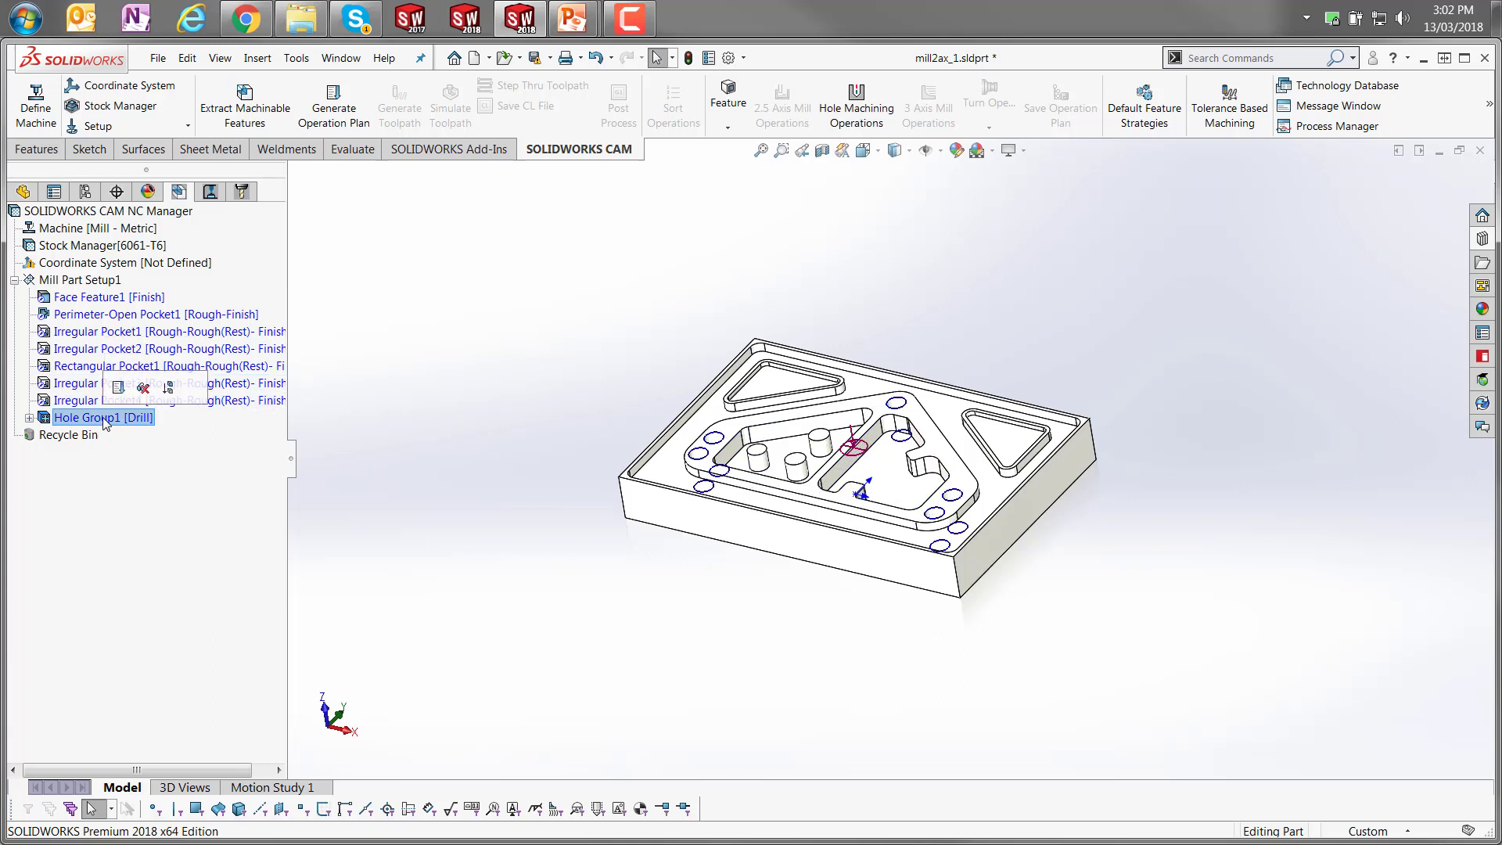
pyautogui.click(29, 418)
pyautogui.click(29, 418)
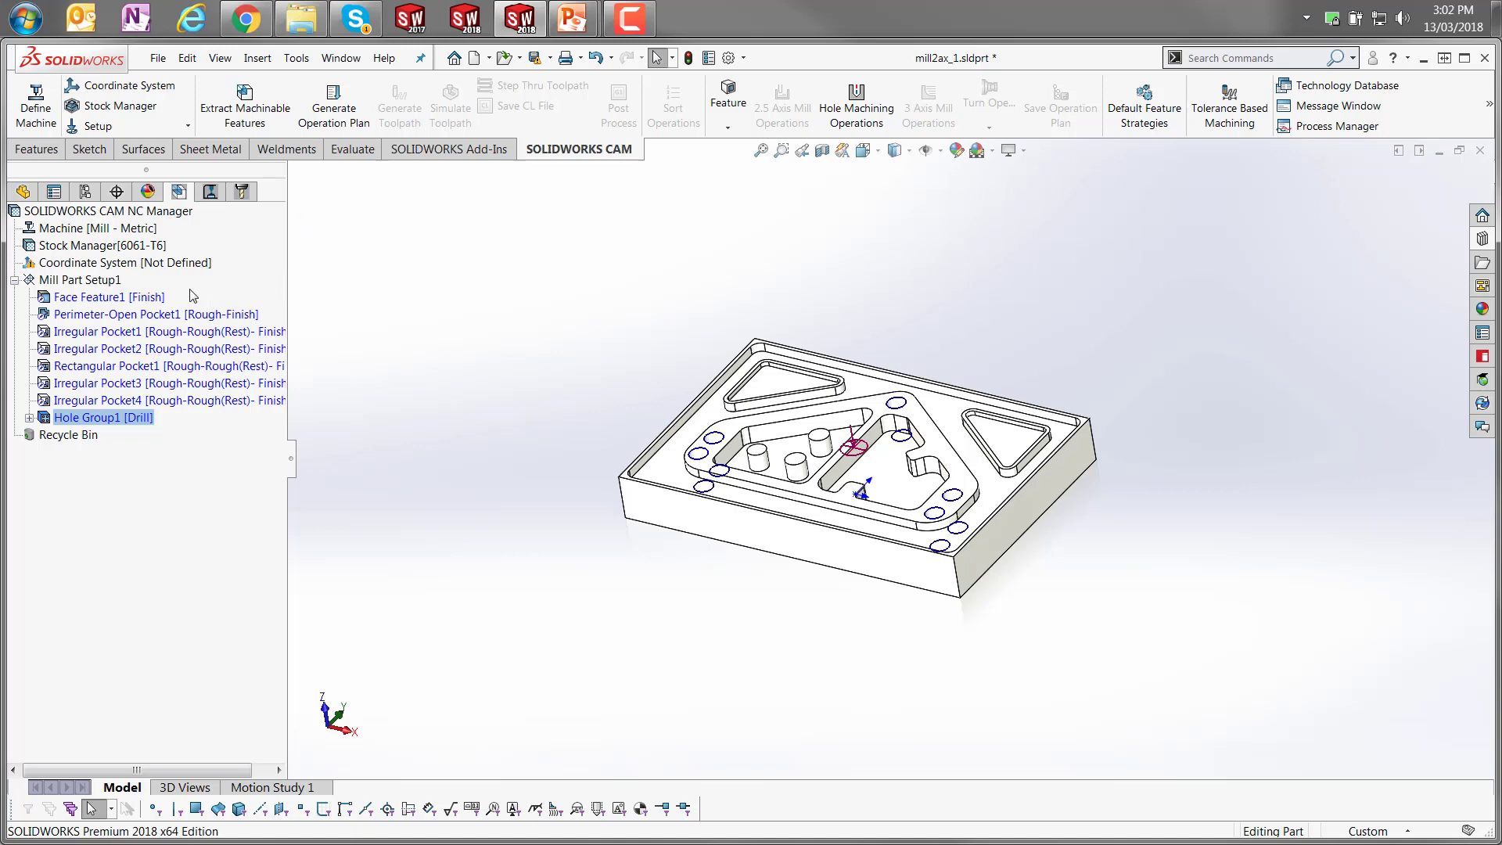
# Generate the operation plan for all machinable features in Mill Part Setup1.
pyautogui.click(334, 114)
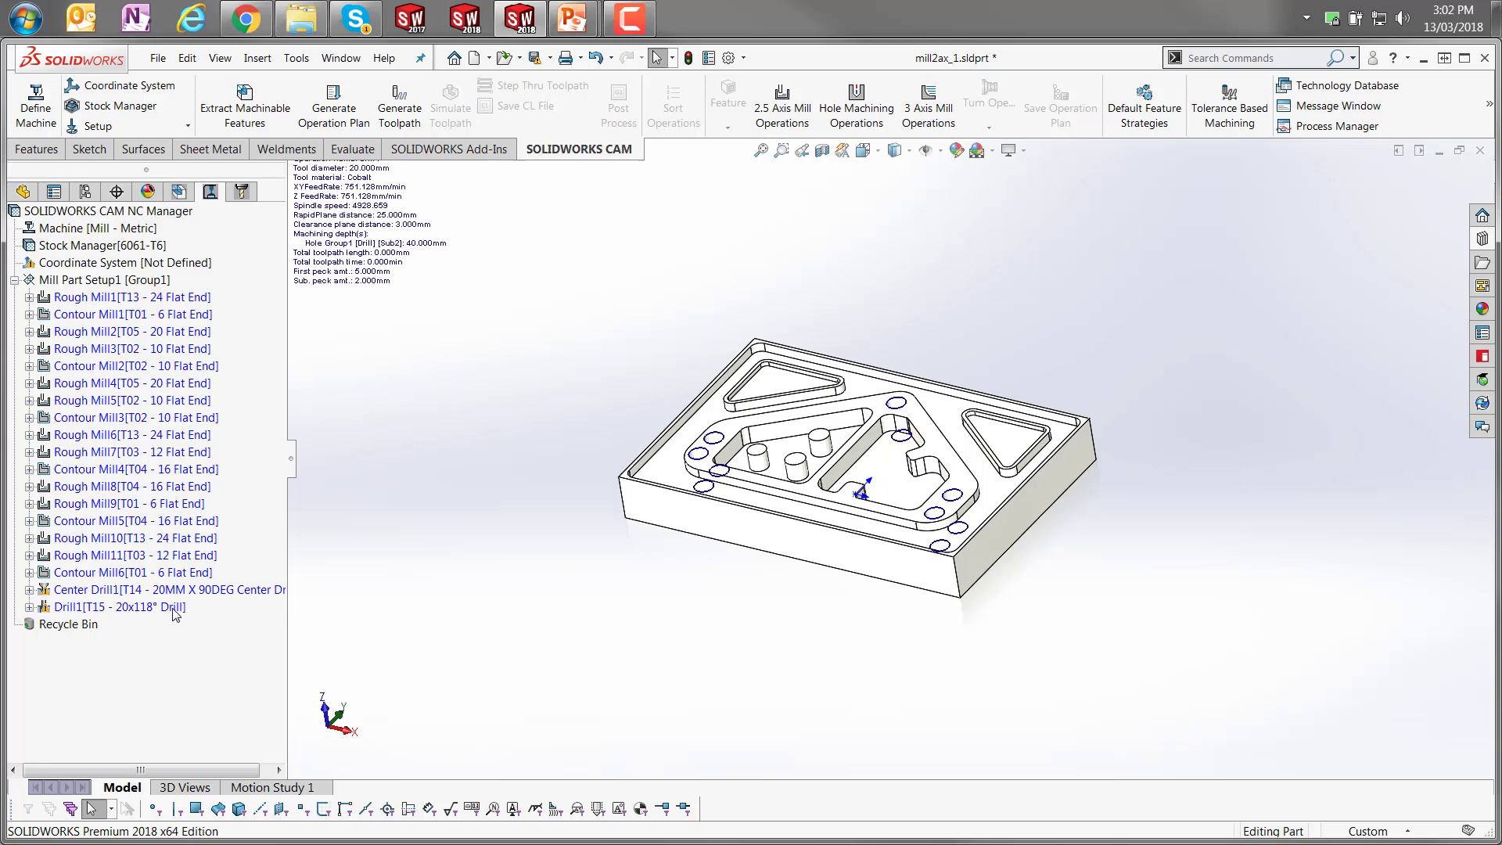
pyautogui.moveTo(175, 593)
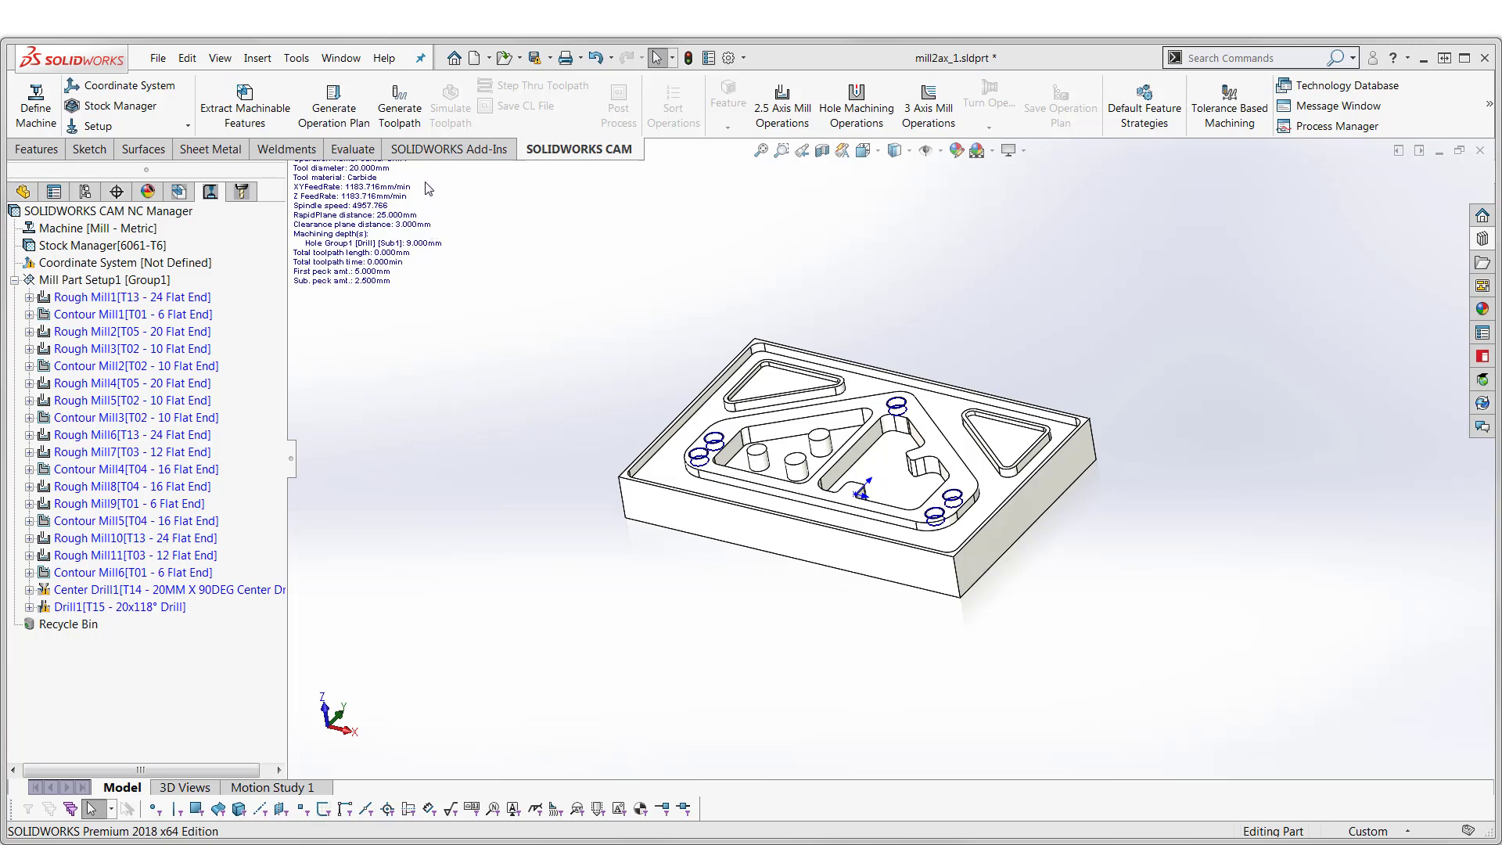
# Generate toolpaths for all planned operations, then expand and collapse Rough Mill1.
pyautogui.click(410, 121)
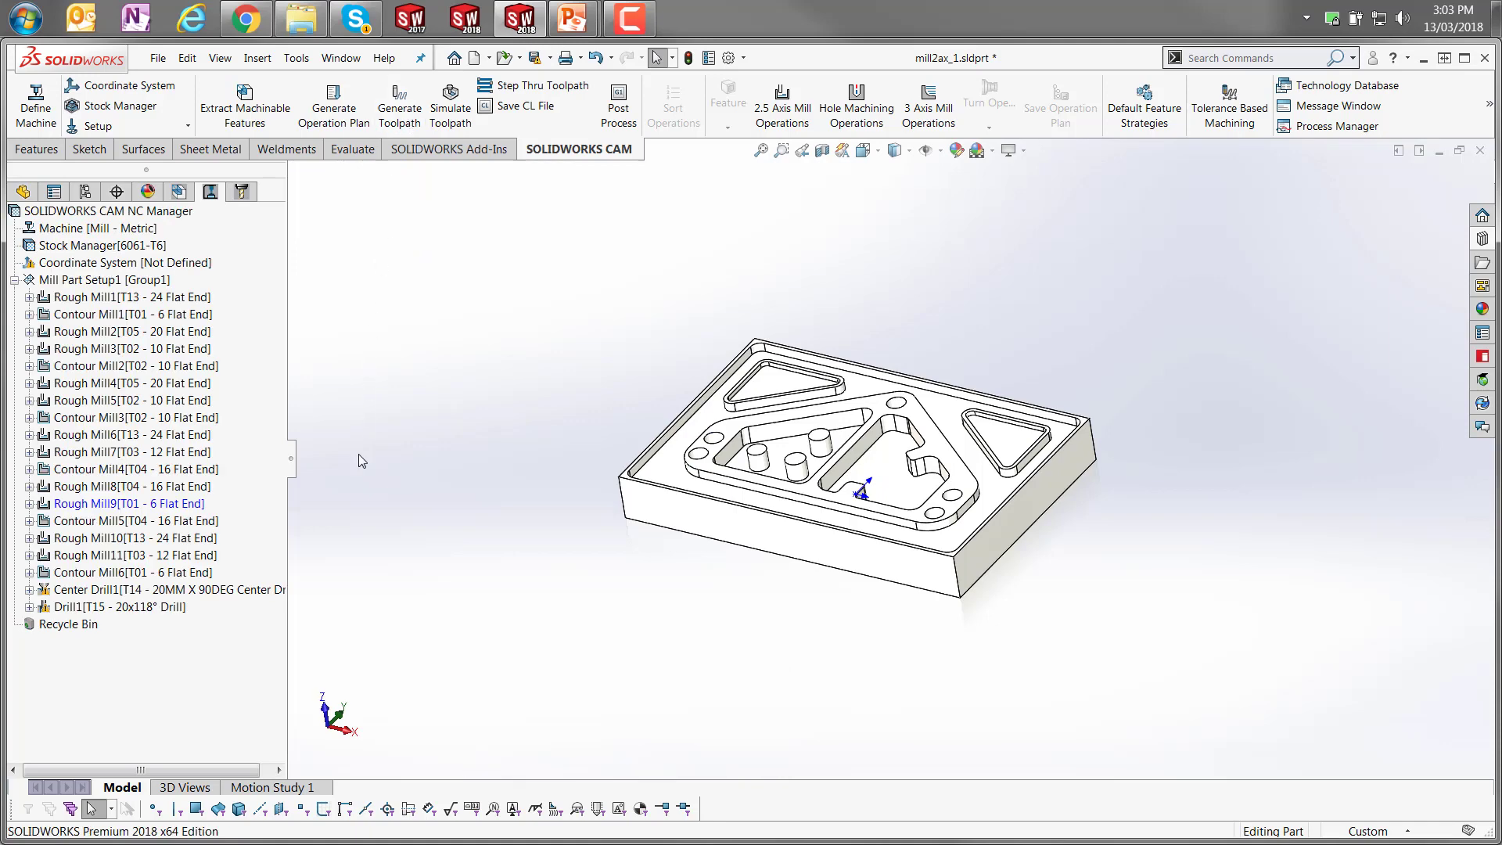
pyautogui.click(29, 298)
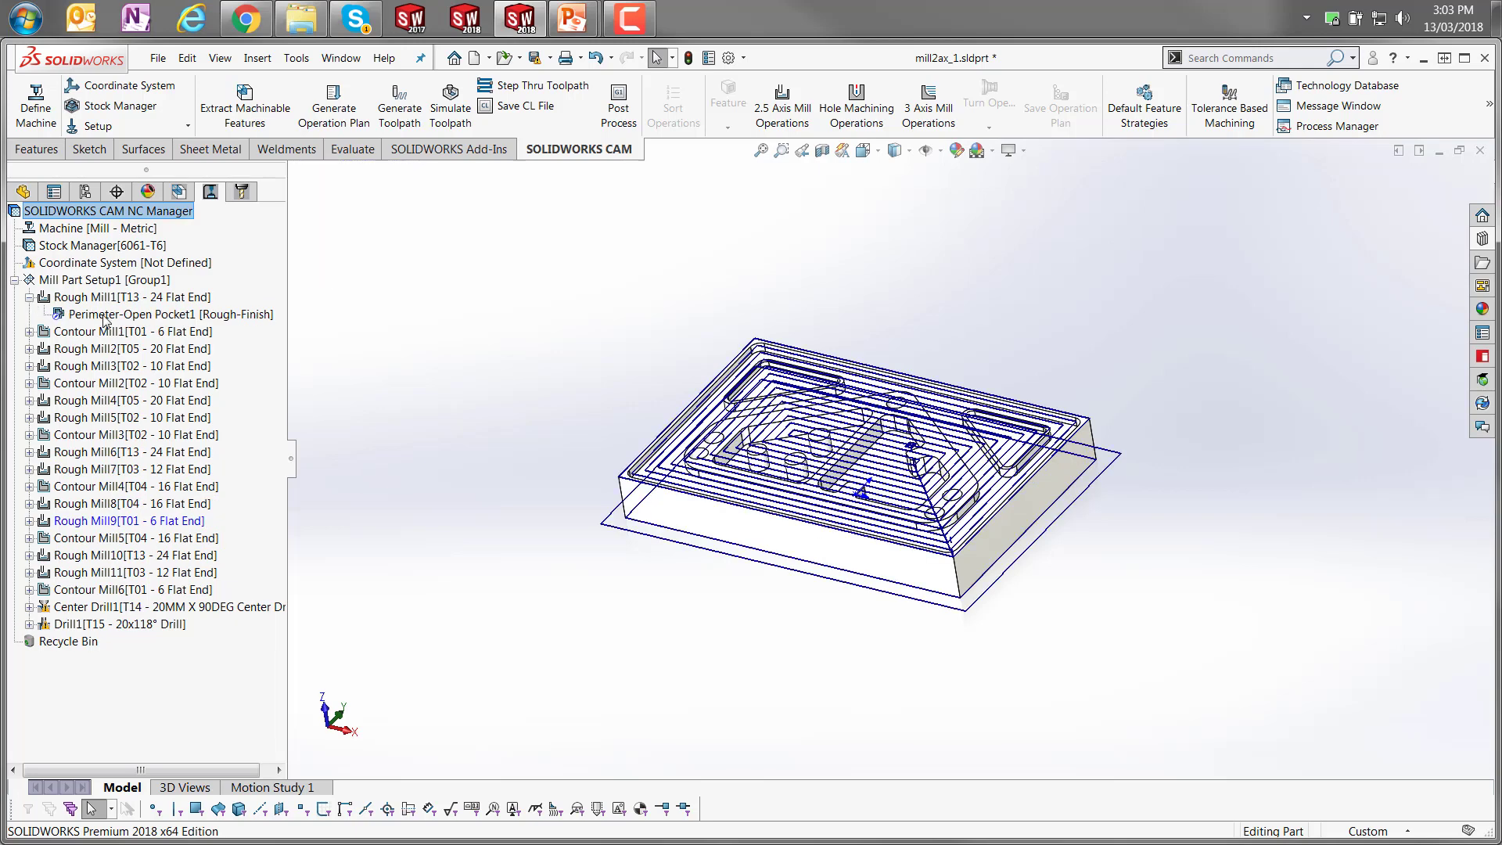
pyautogui.click(29, 298)
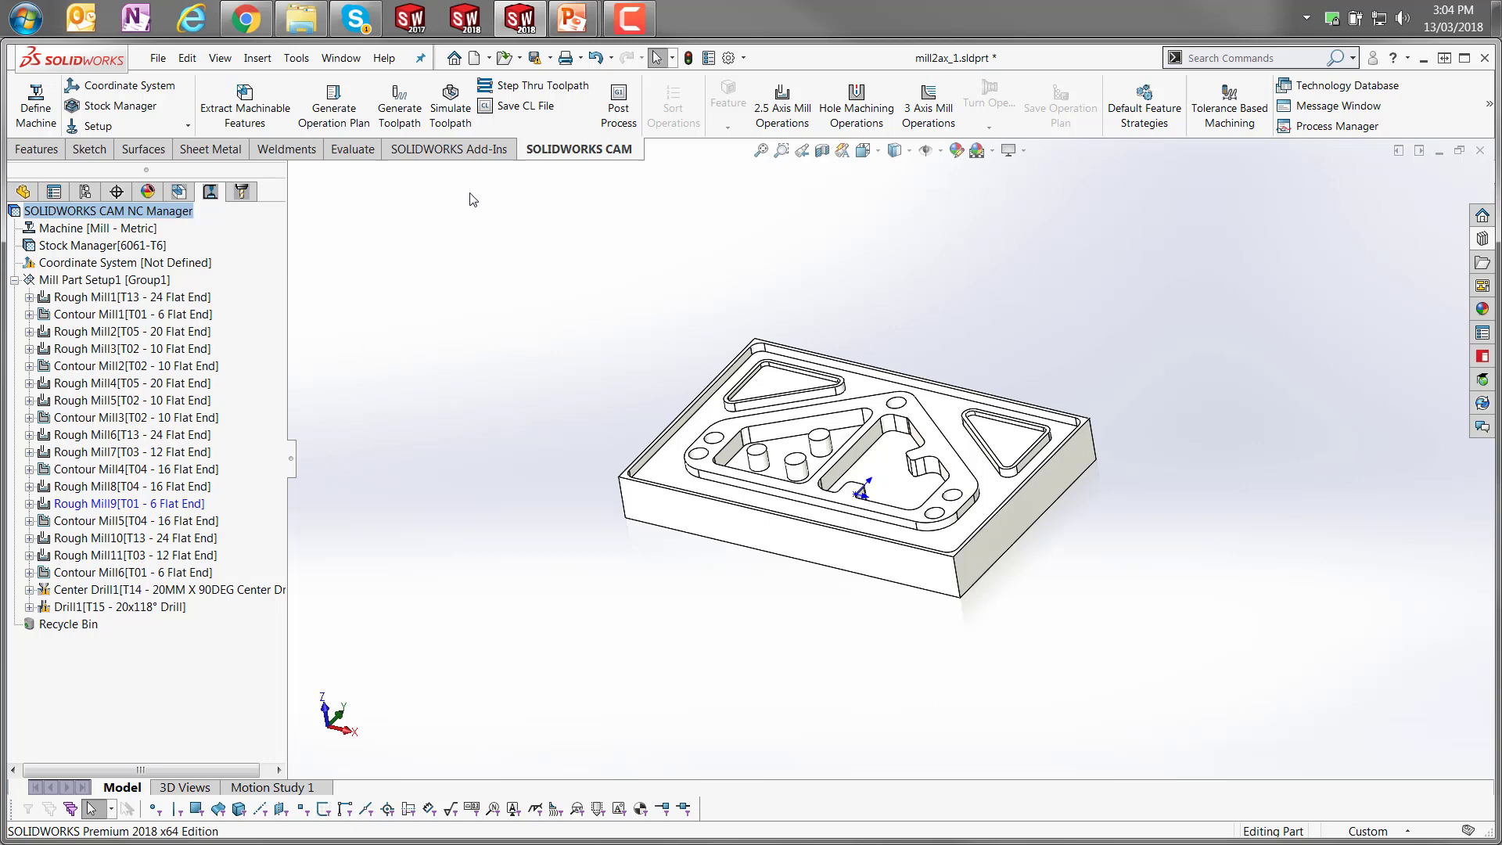
pyautogui.click(451, 106)
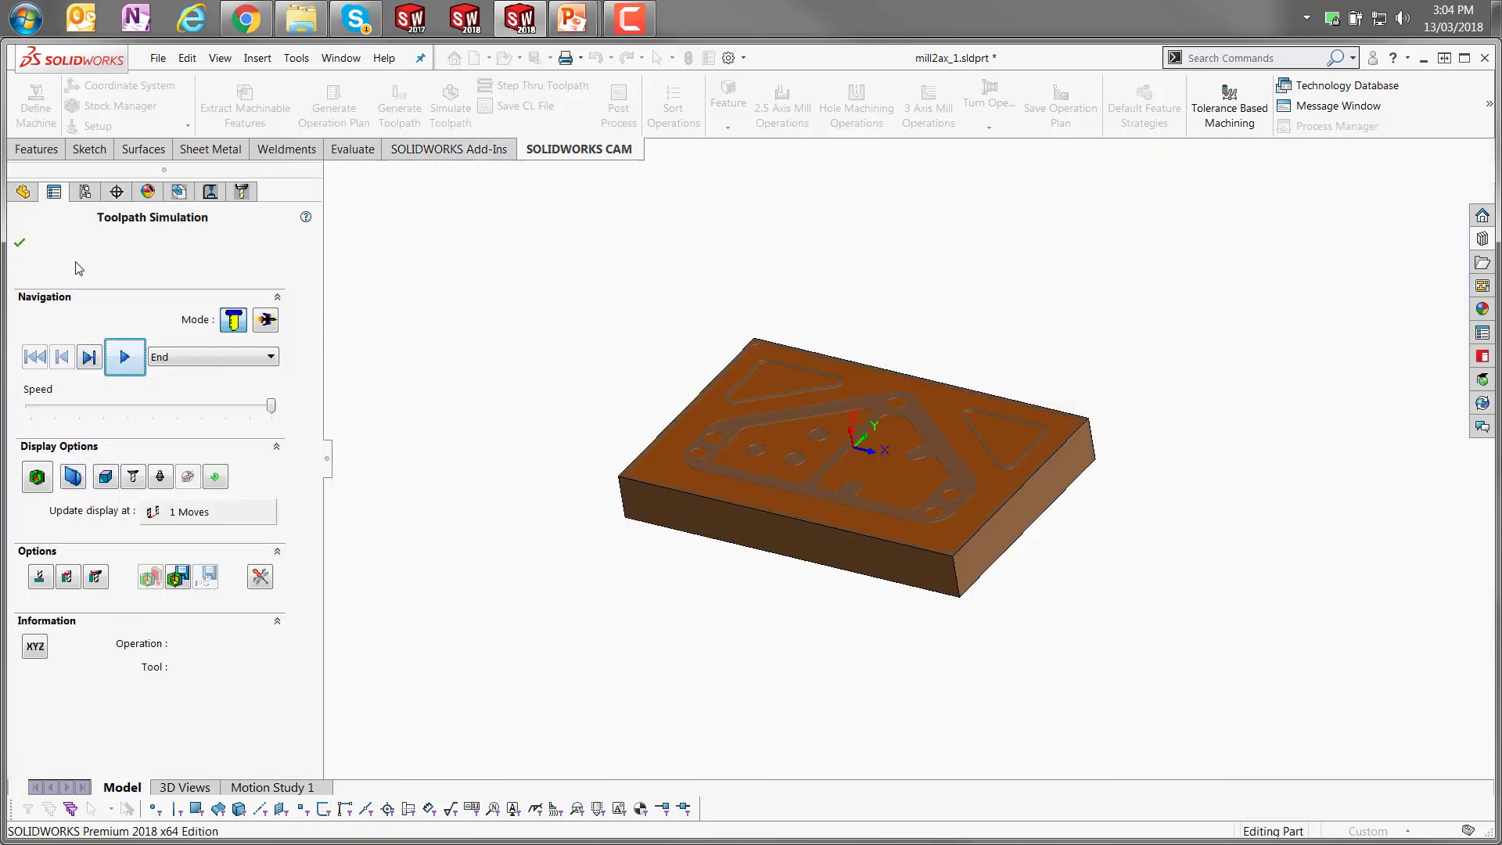
pyautogui.click(125, 358)
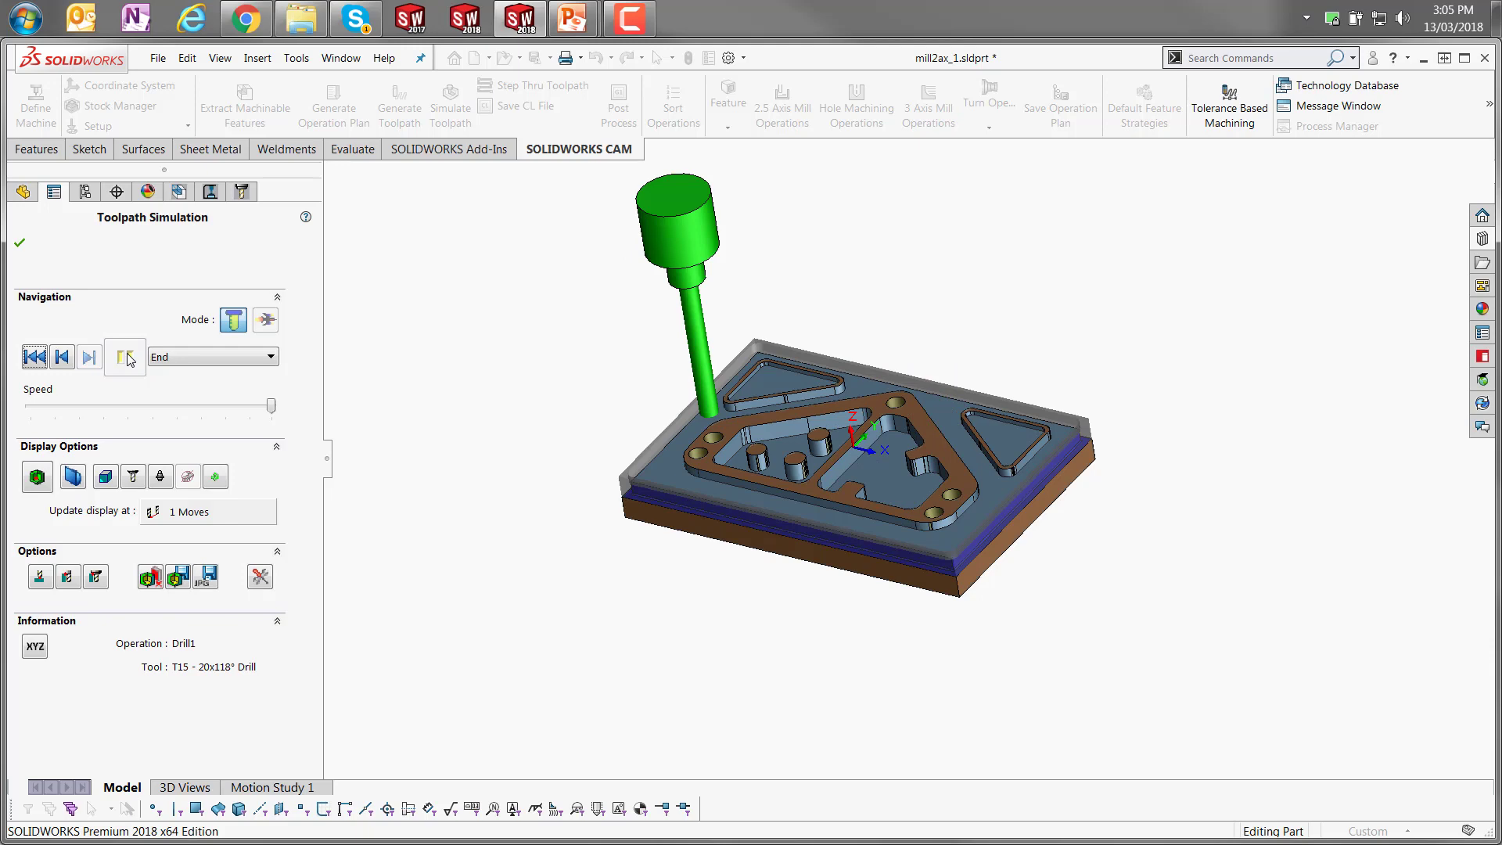
pyautogui.click(21, 245)
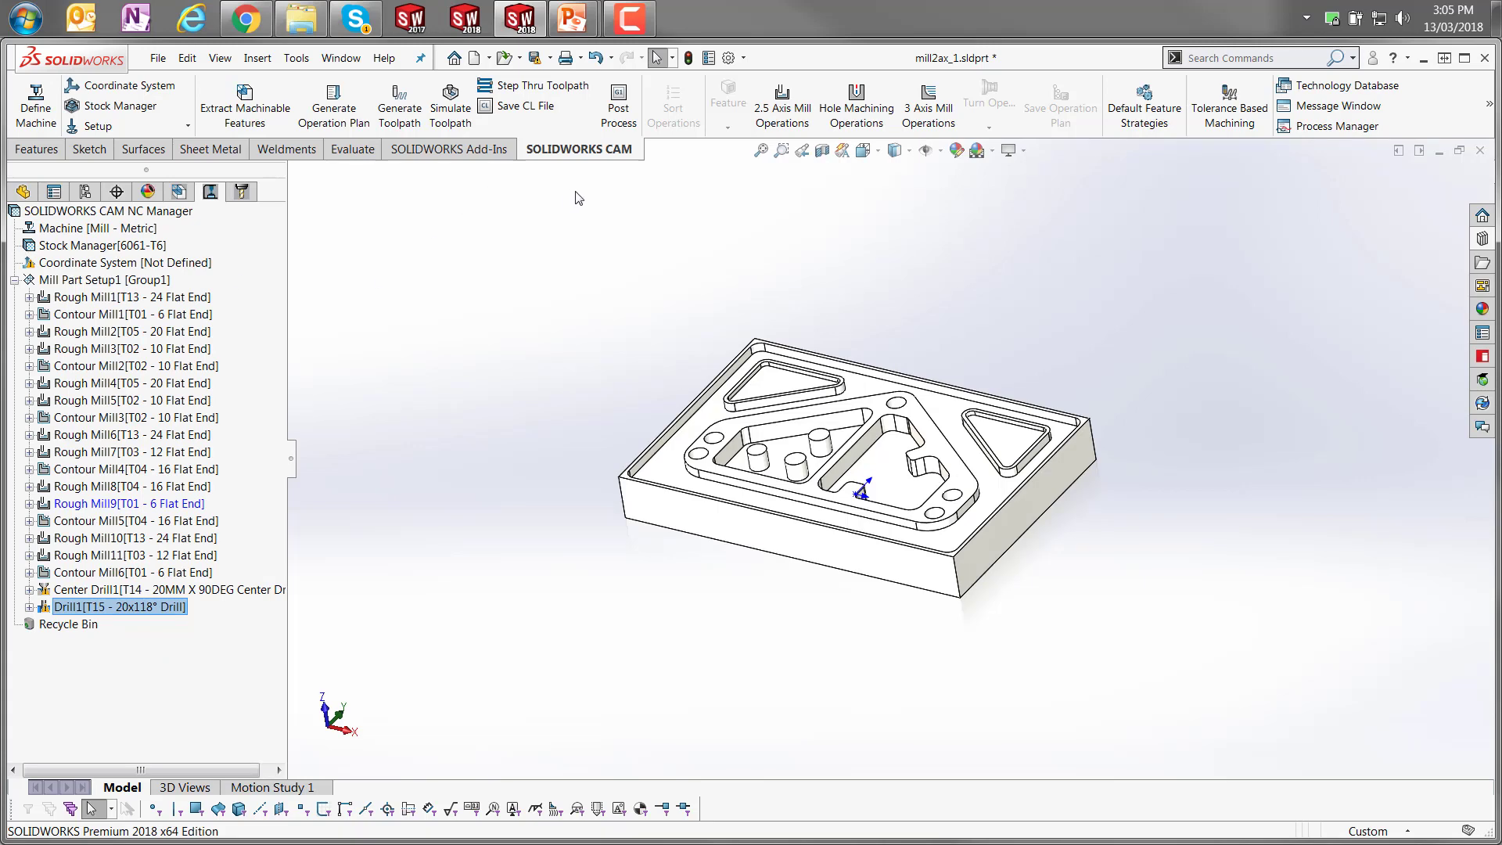
# Post-process the toolpaths, saving the G-code as mill2ax_1.txt on the Desktop.
pyautogui.click(622, 108)
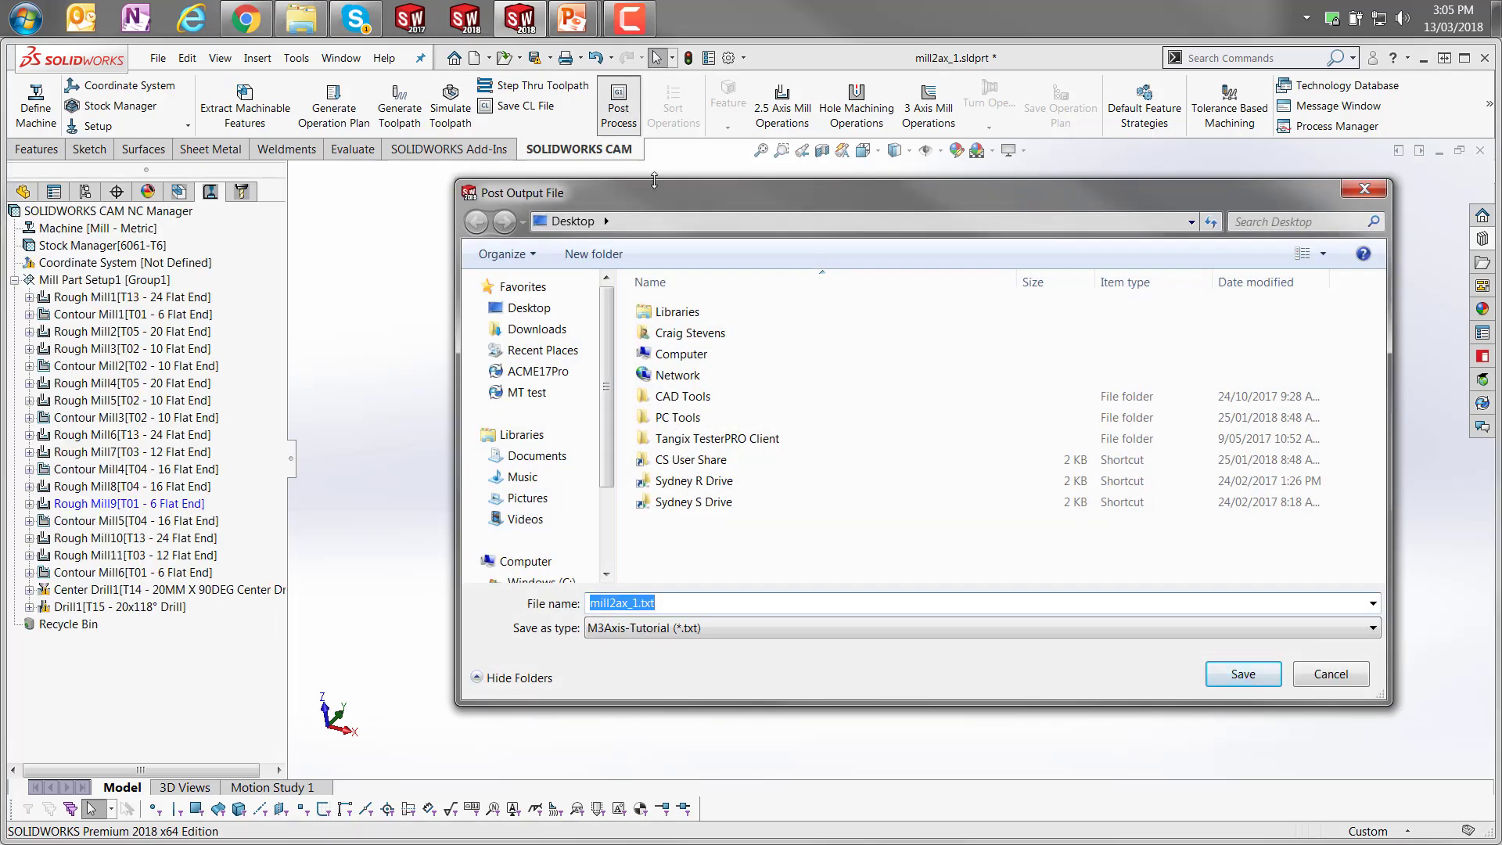
pyautogui.moveTo(646, 190); pyautogui.dragTo(582, 205)
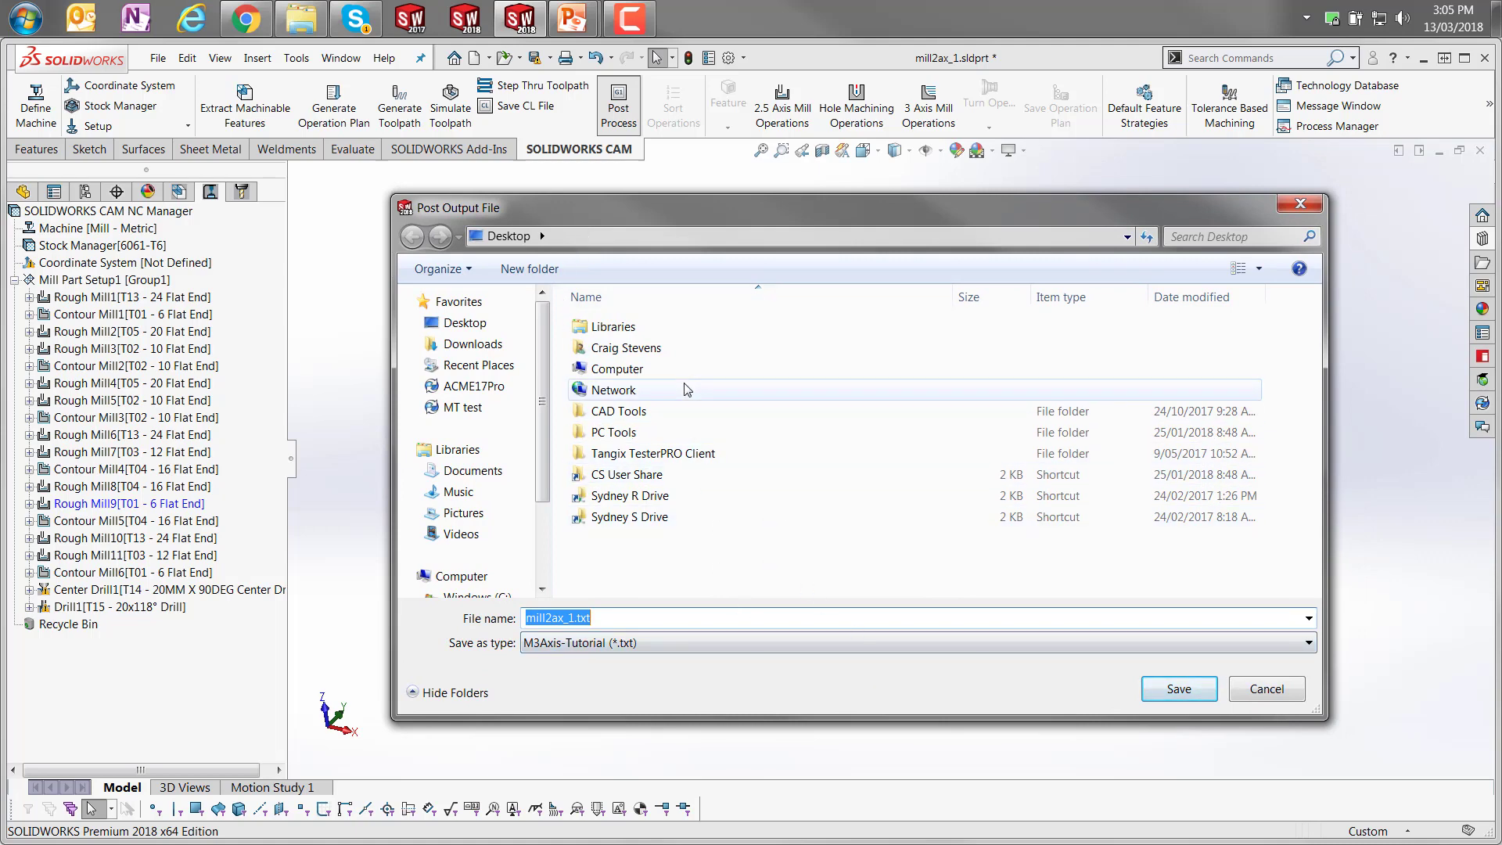
pyautogui.click(1178, 688)
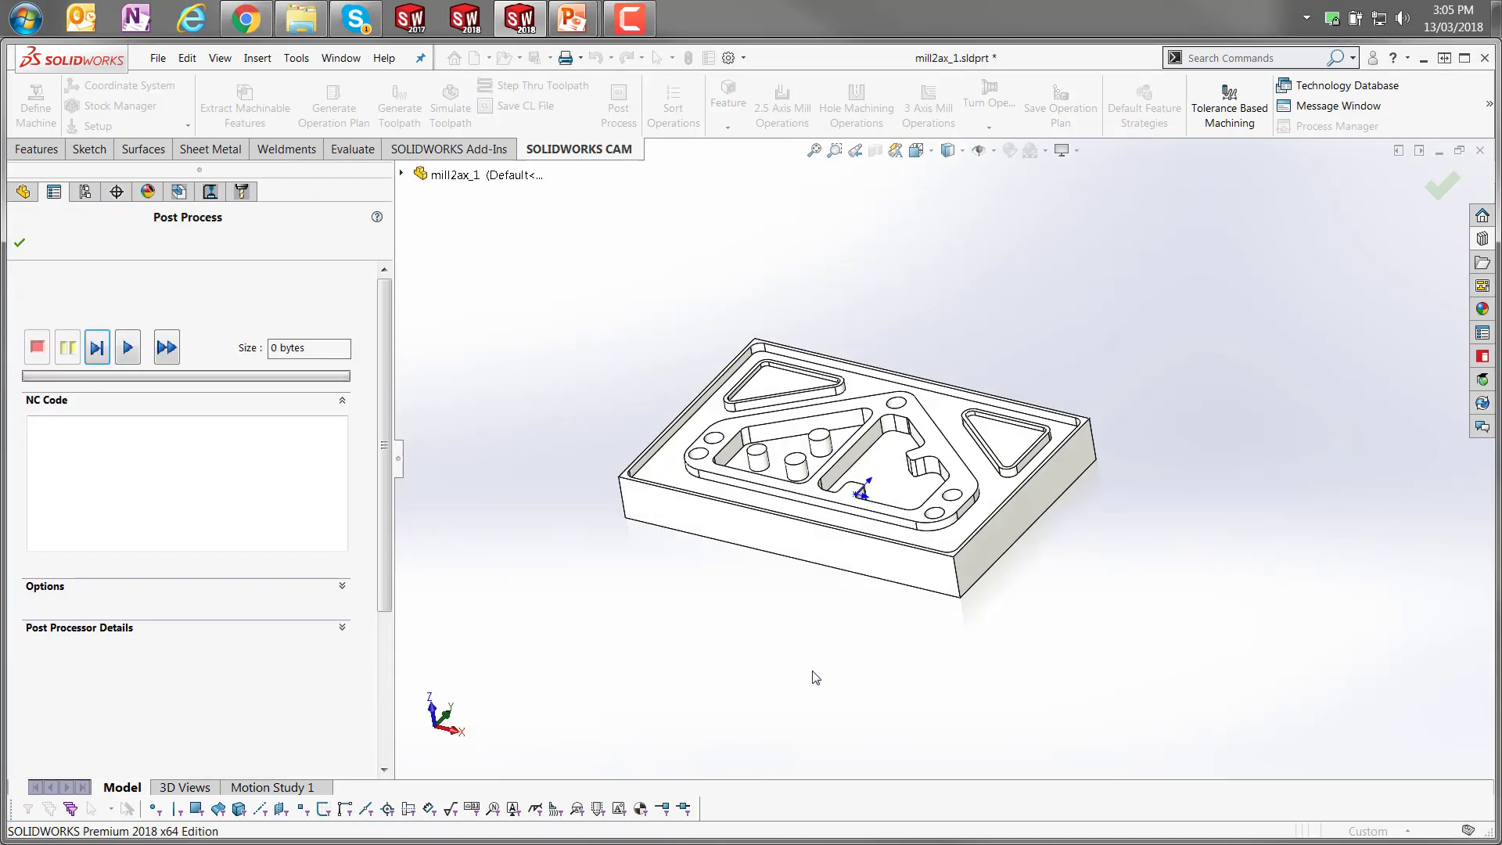
# Run the post to generate NC code and open the G-code in the NC Editor.
pyautogui.click(126, 349)
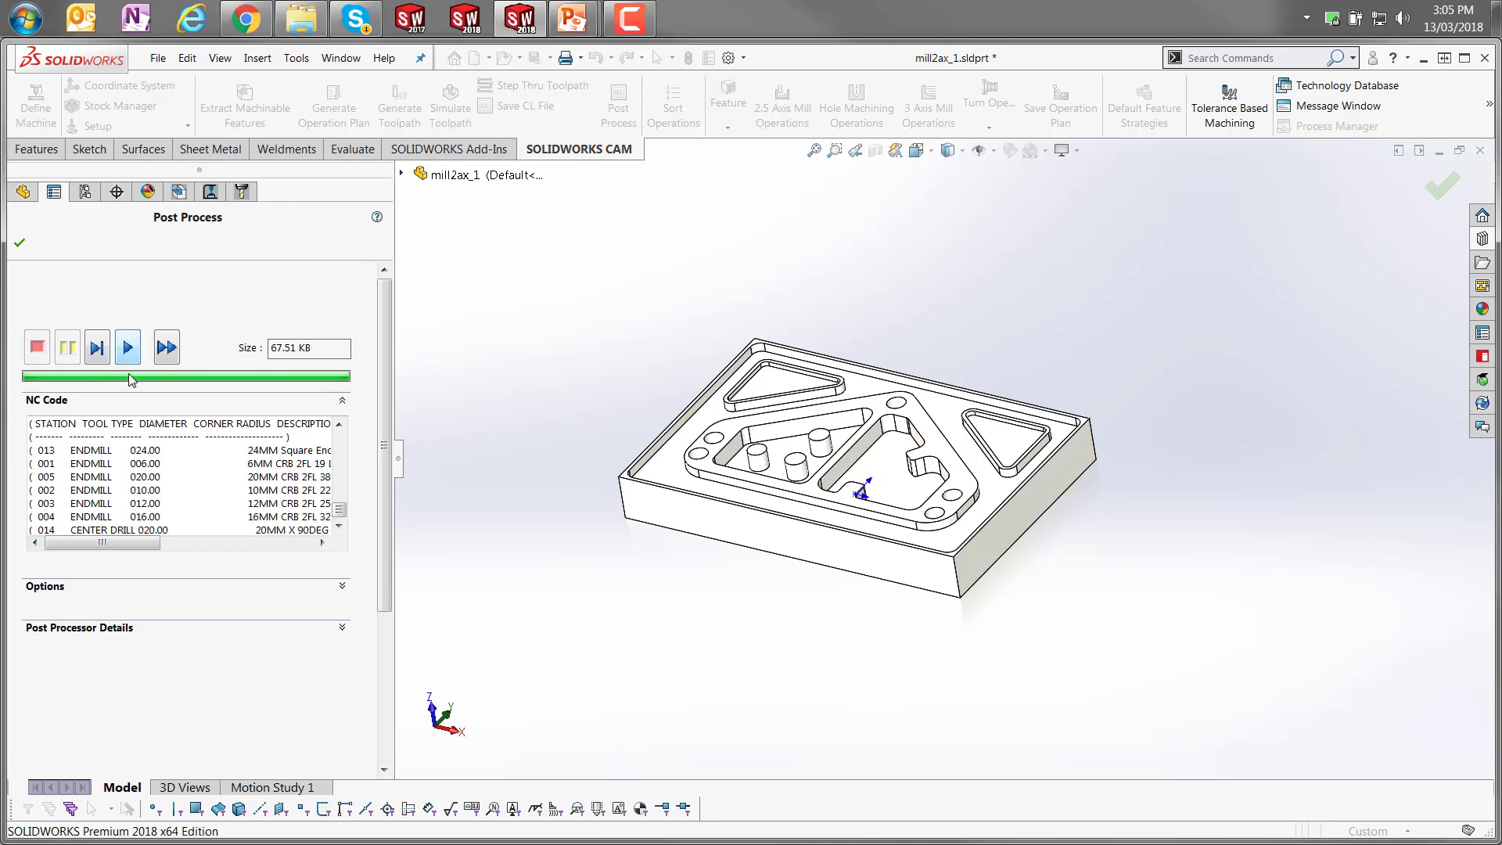
pyautogui.click(341, 588)
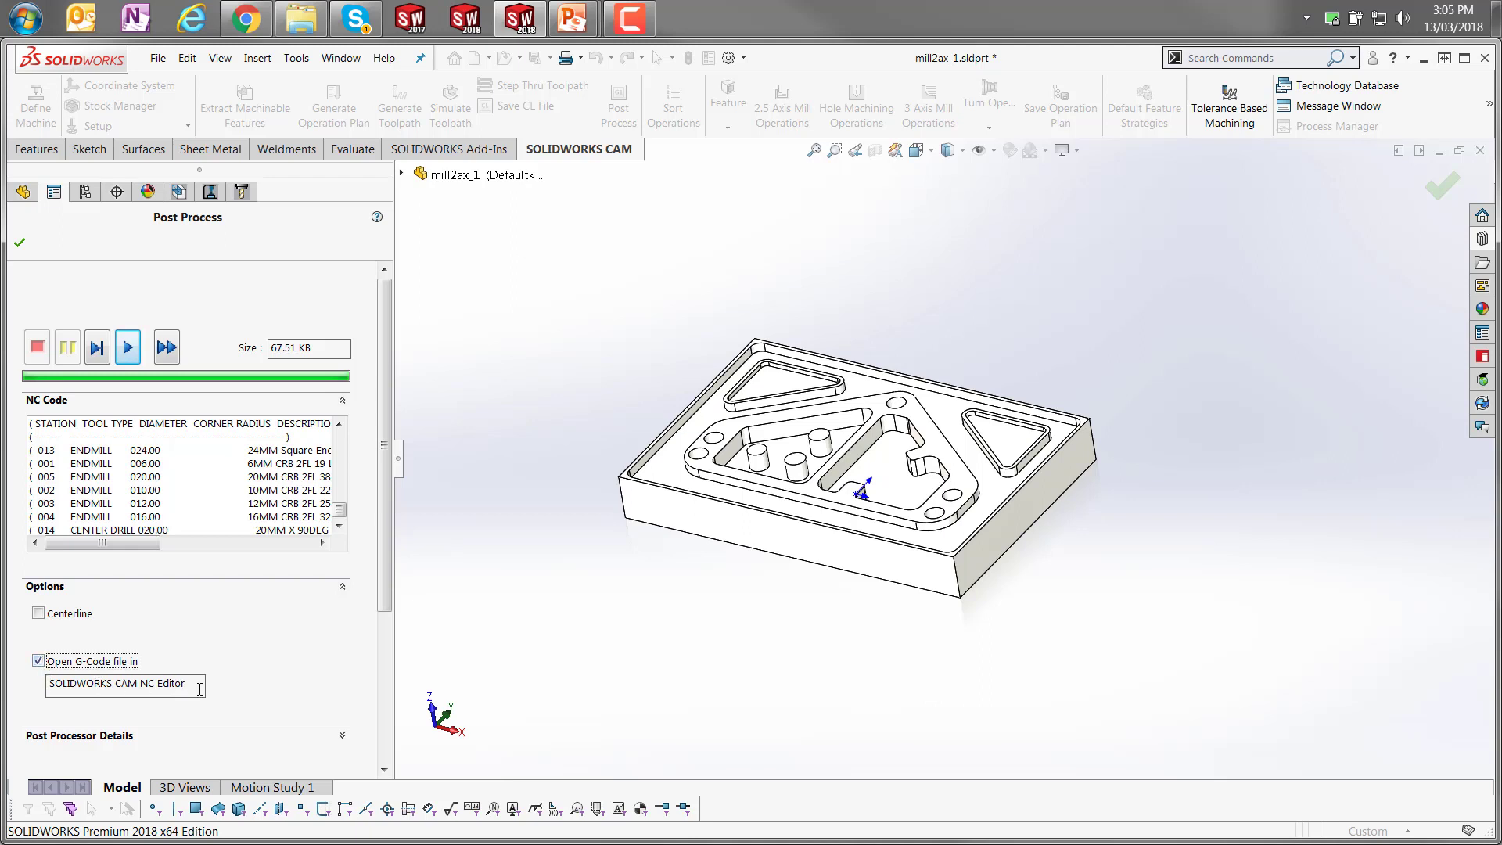
pyautogui.click(19, 243)
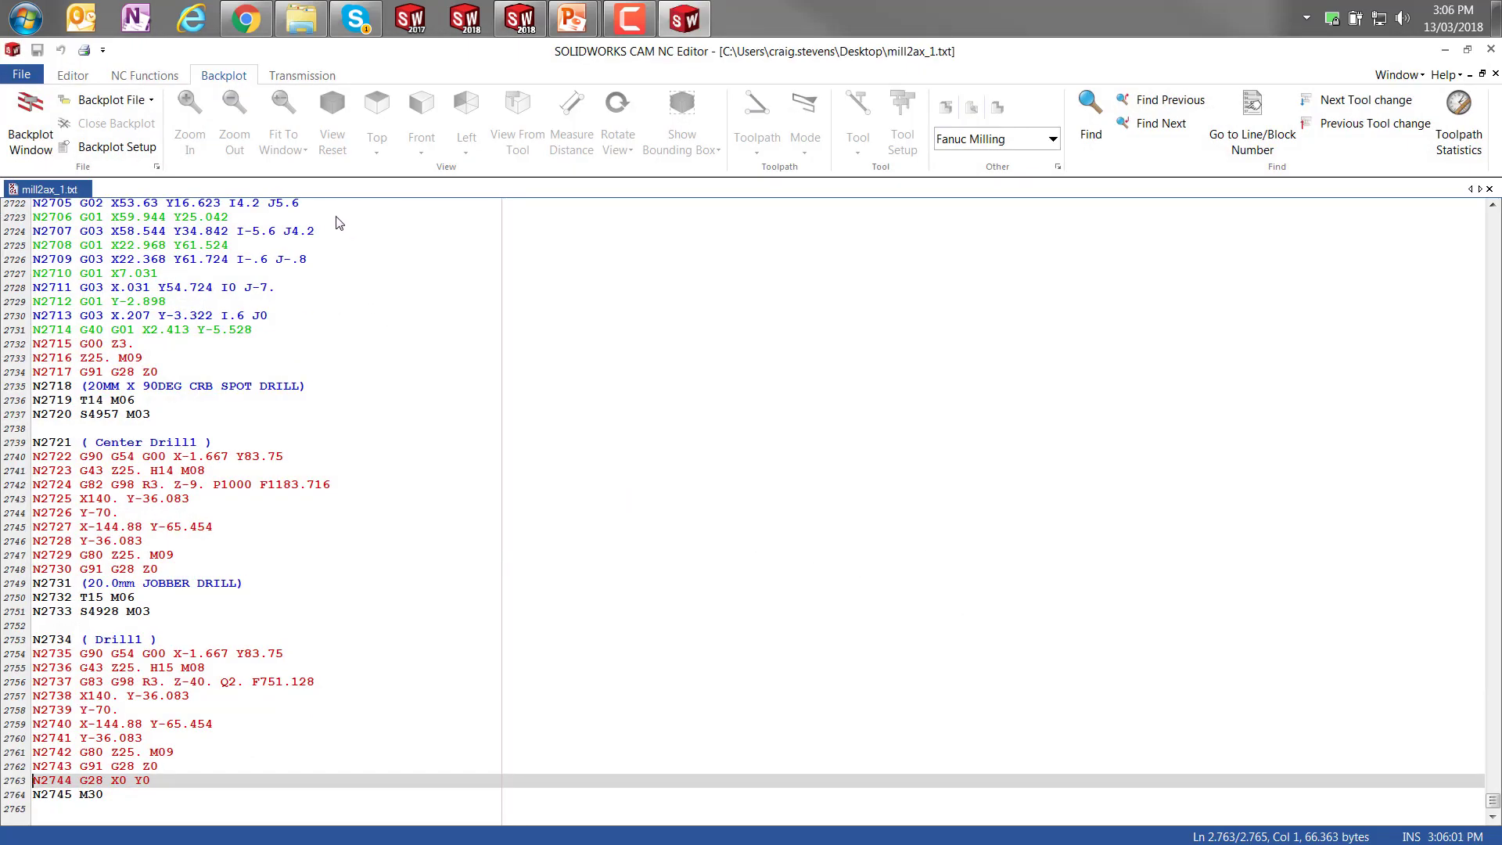
# Open the Backplot Window for mill2ax_1.txt and play the toolpath backplot, then replay it.
pyautogui.click(22, 130)
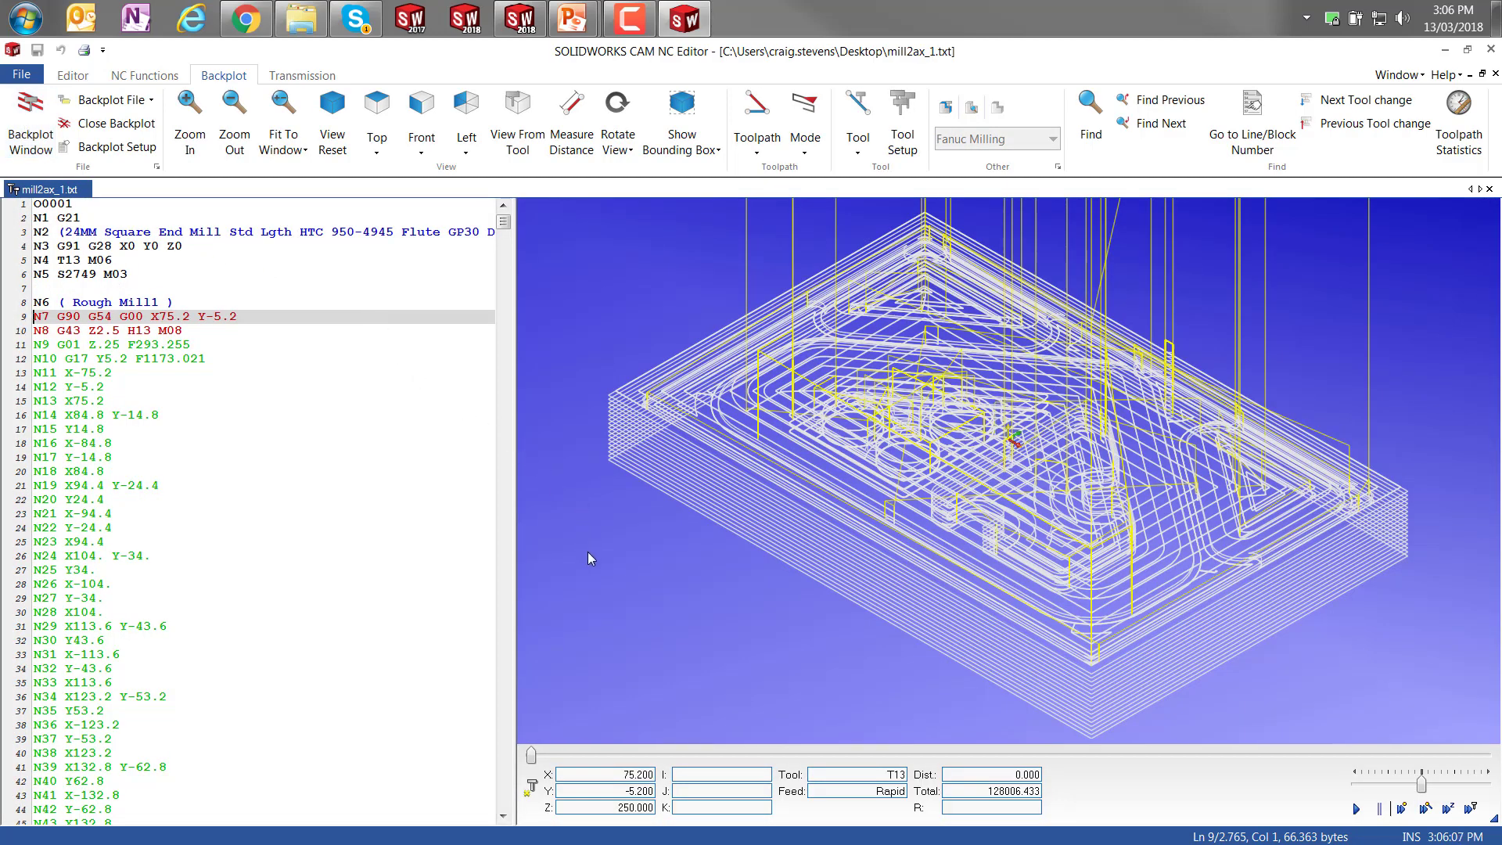
pyautogui.click(1355, 809)
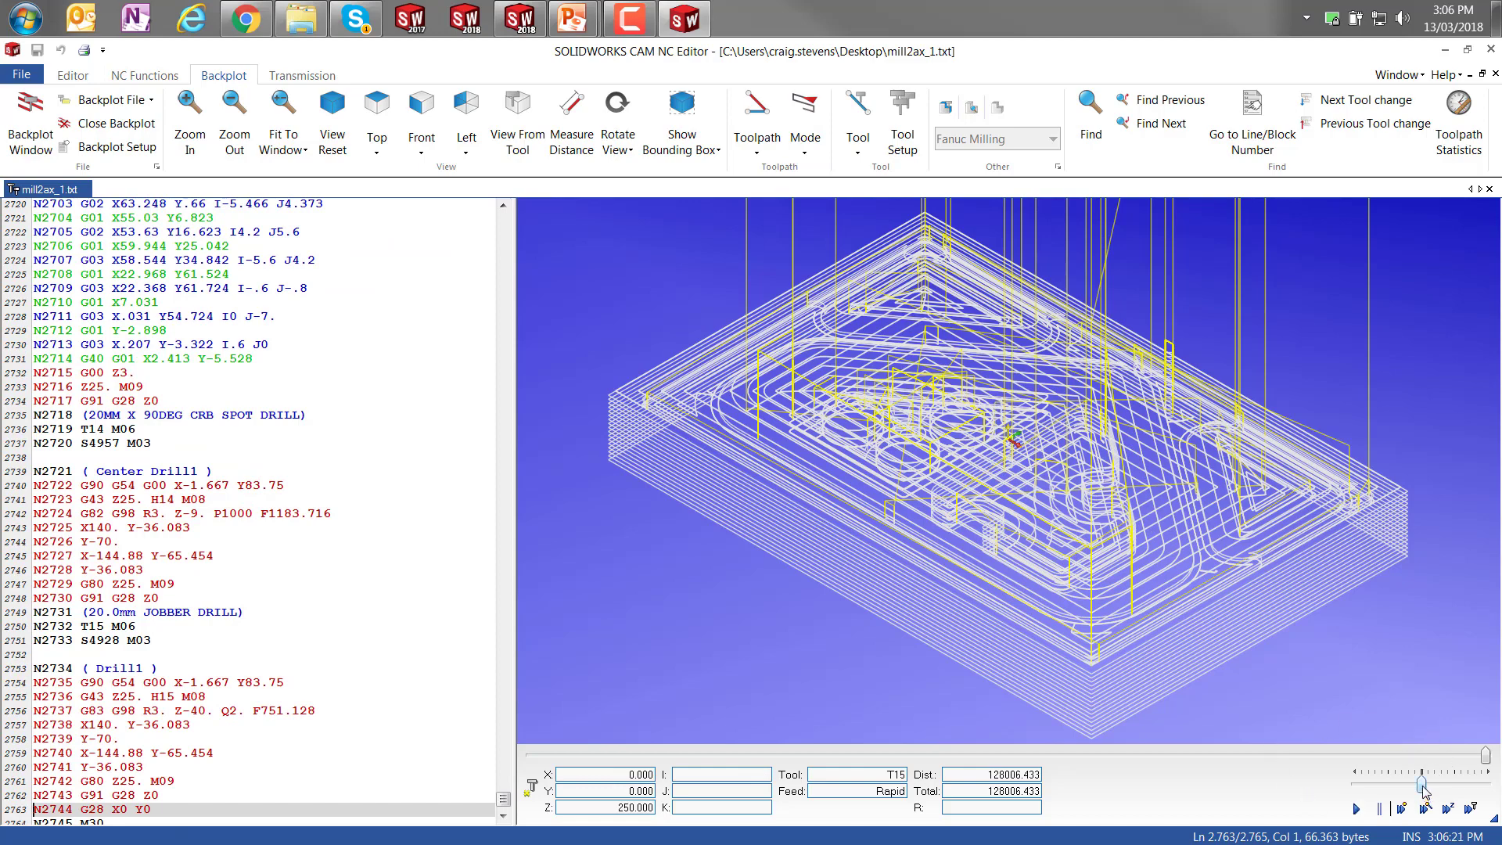
pyautogui.click(1357, 808)
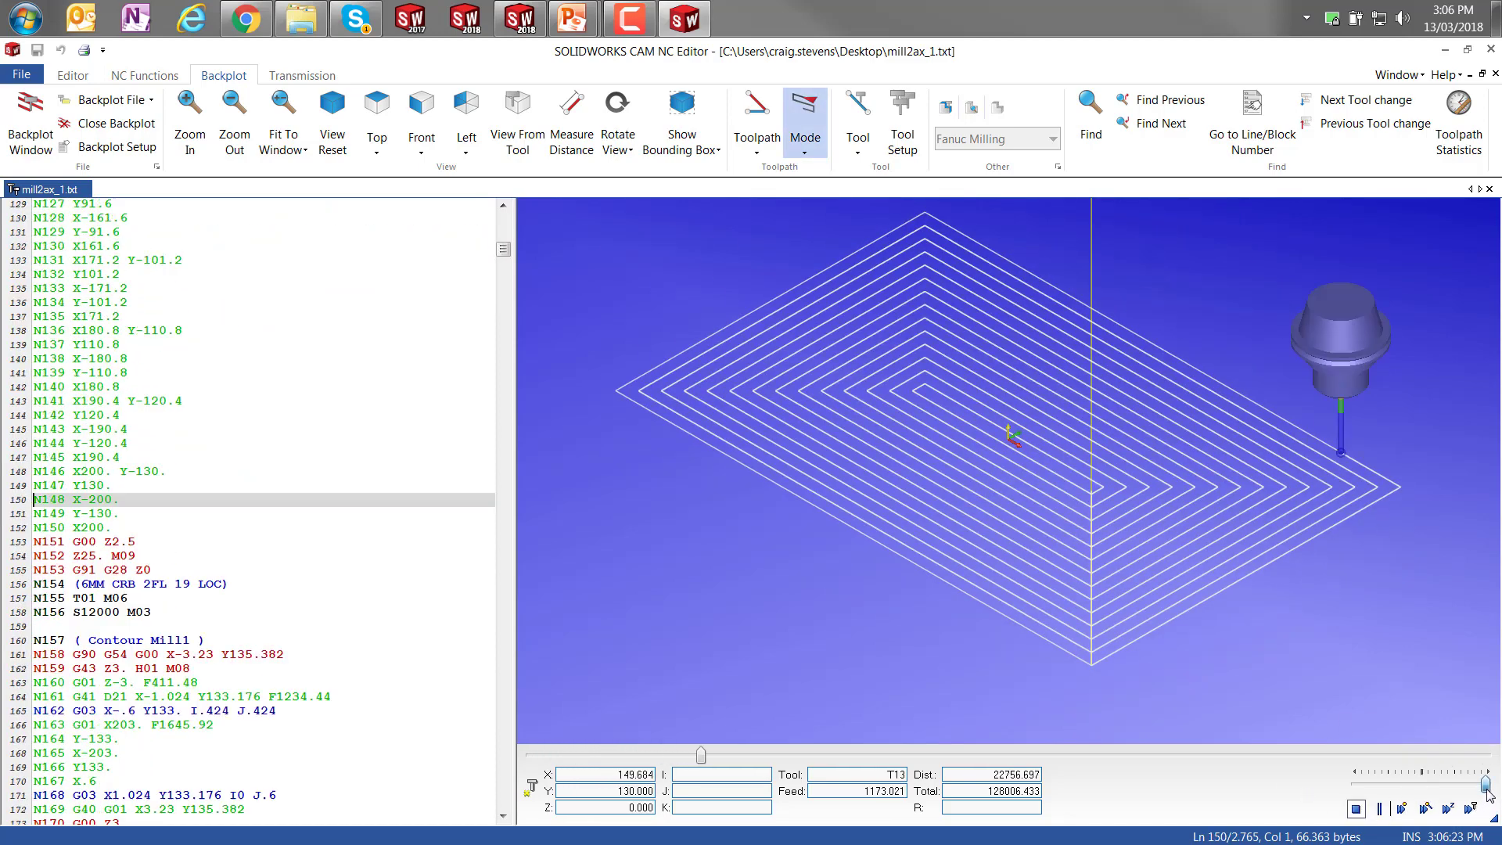
# Push the backplot speed slider to maximum so playback reaches the full 128006.433 distance.
pyautogui.moveTo(1421, 783); pyautogui.dragTo(1424, 792)
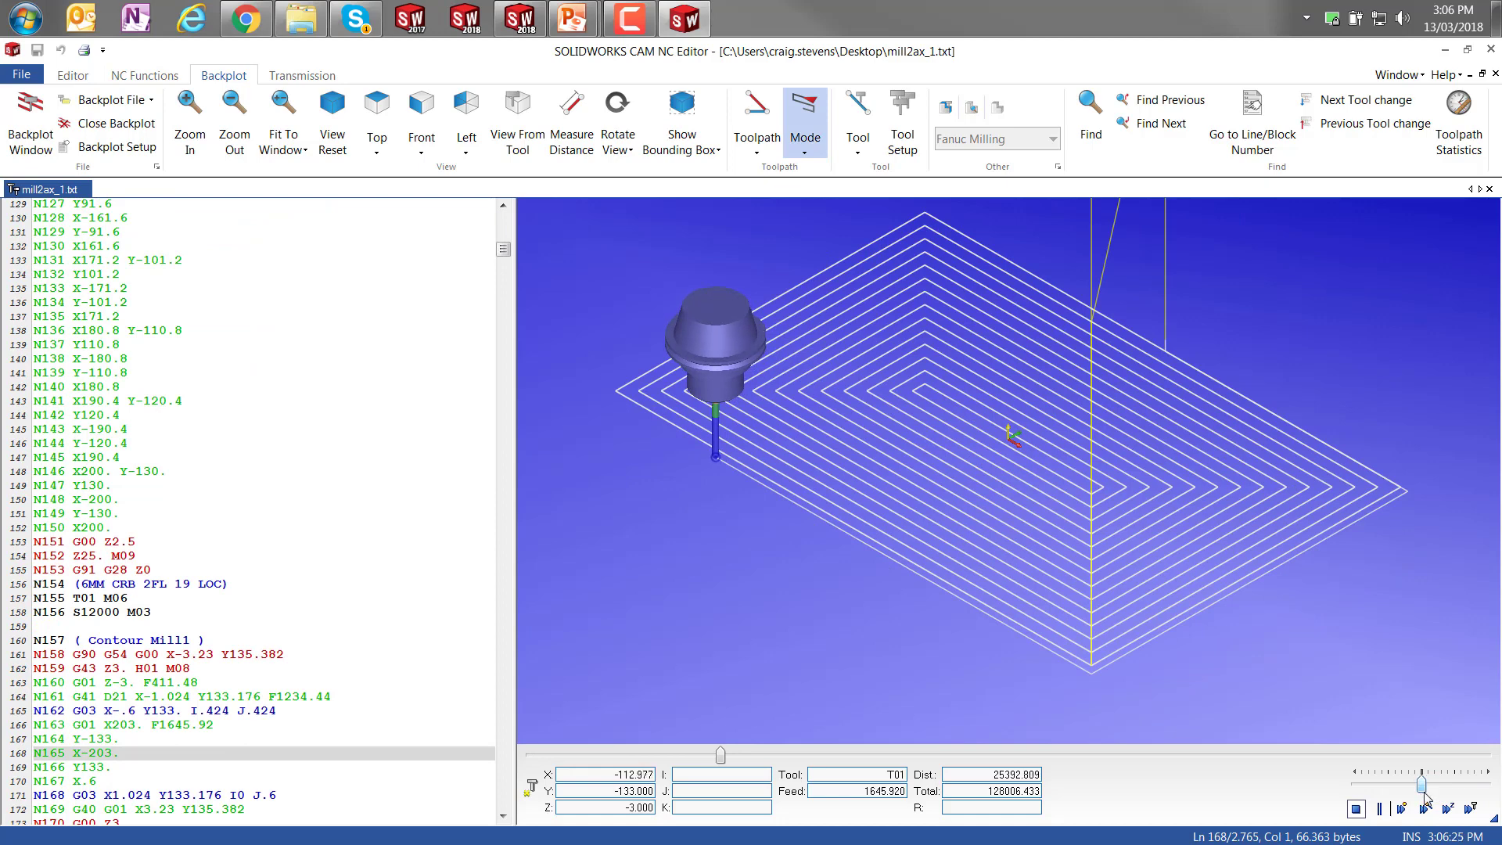
pyautogui.moveTo(1422, 784); pyautogui.dragTo(1456, 785)
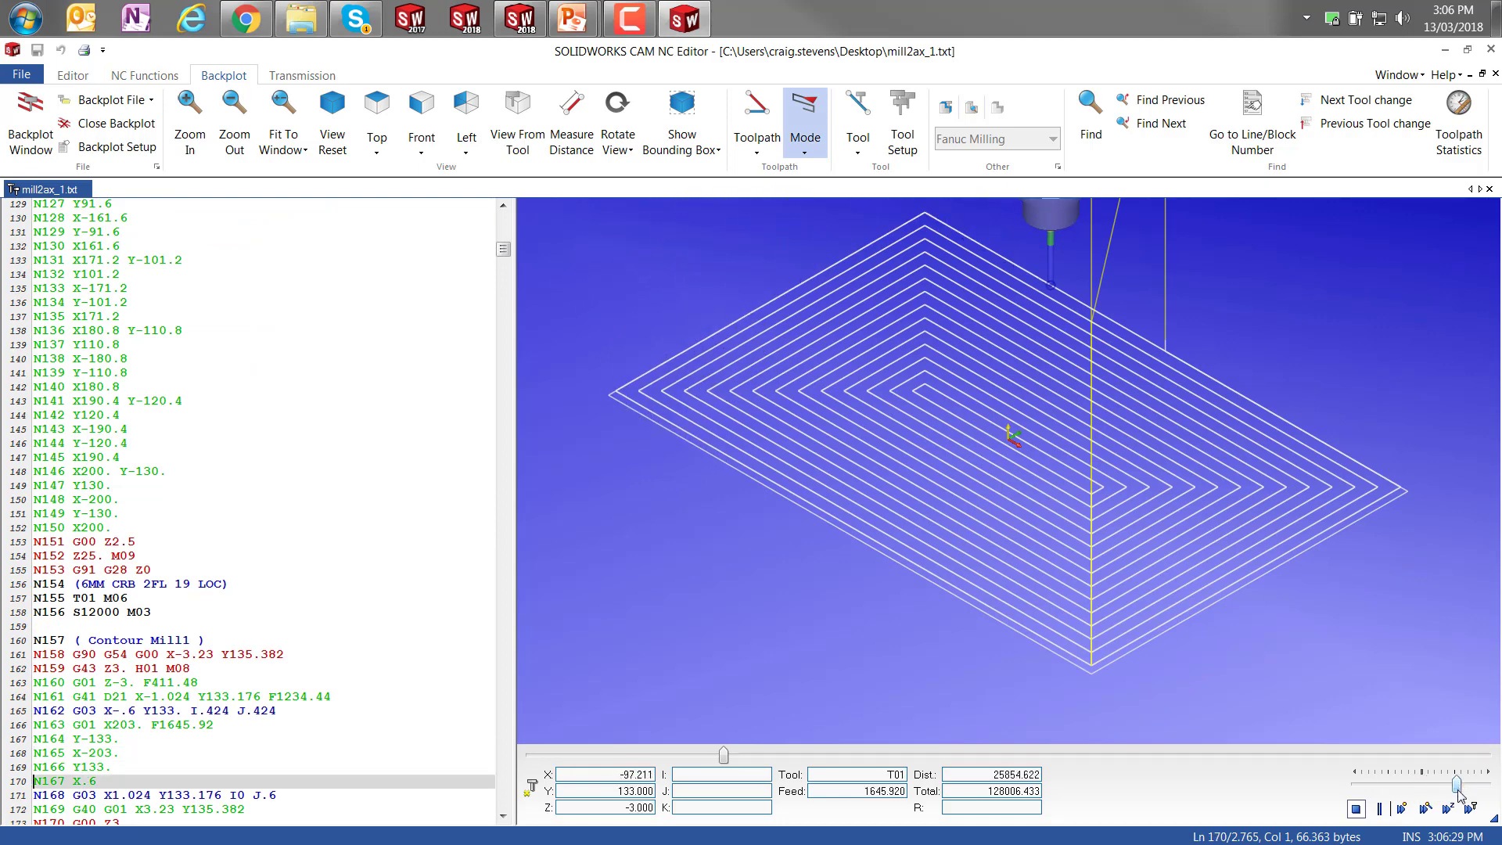
pyautogui.moveTo(1458, 785); pyautogui.dragTo(1468, 785)
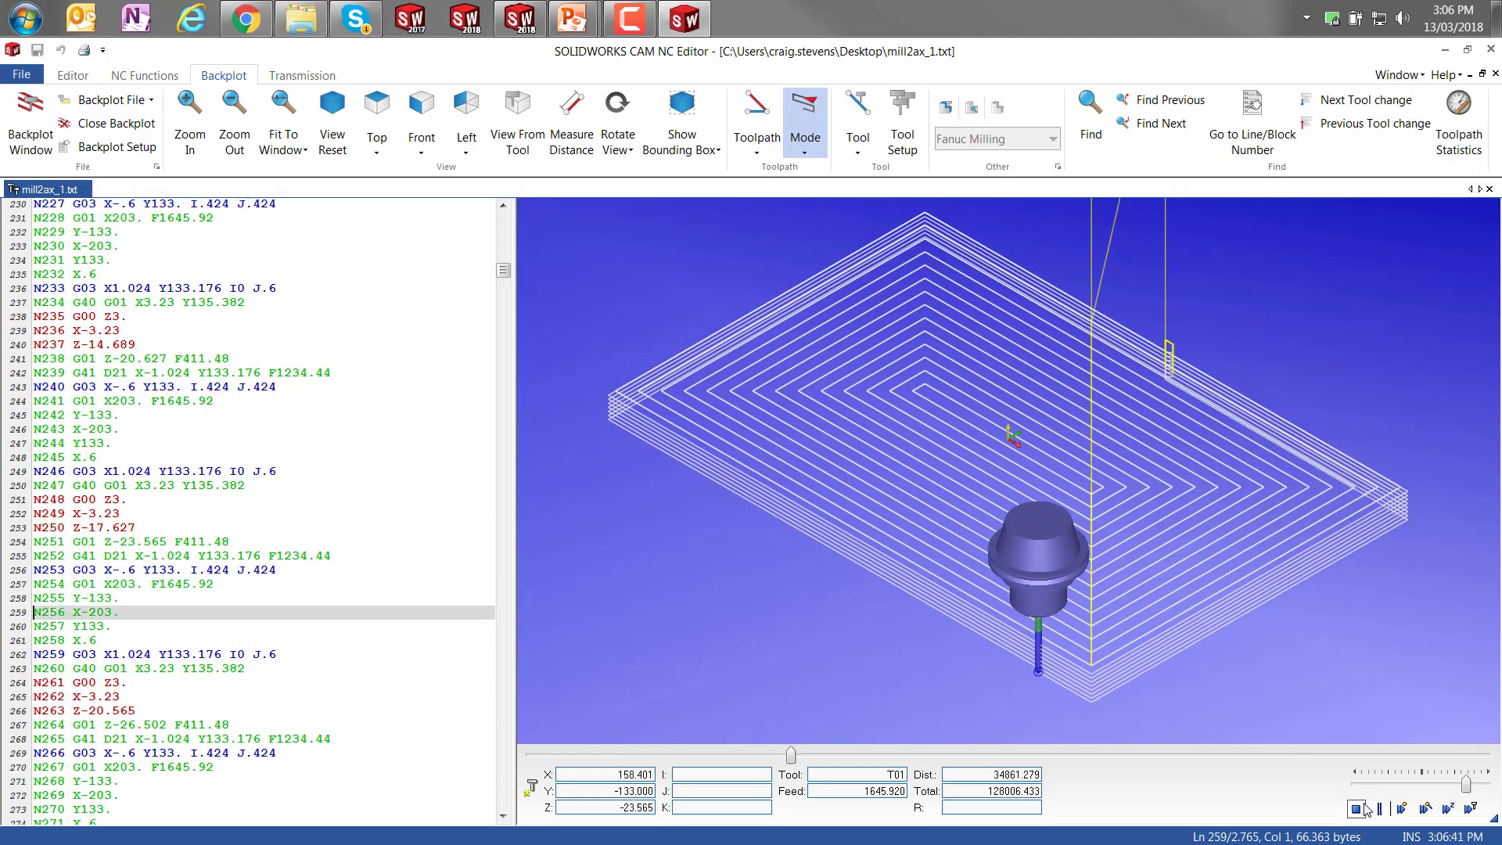
pyautogui.moveTo(1465, 784); pyautogui.dragTo(1498, 785)
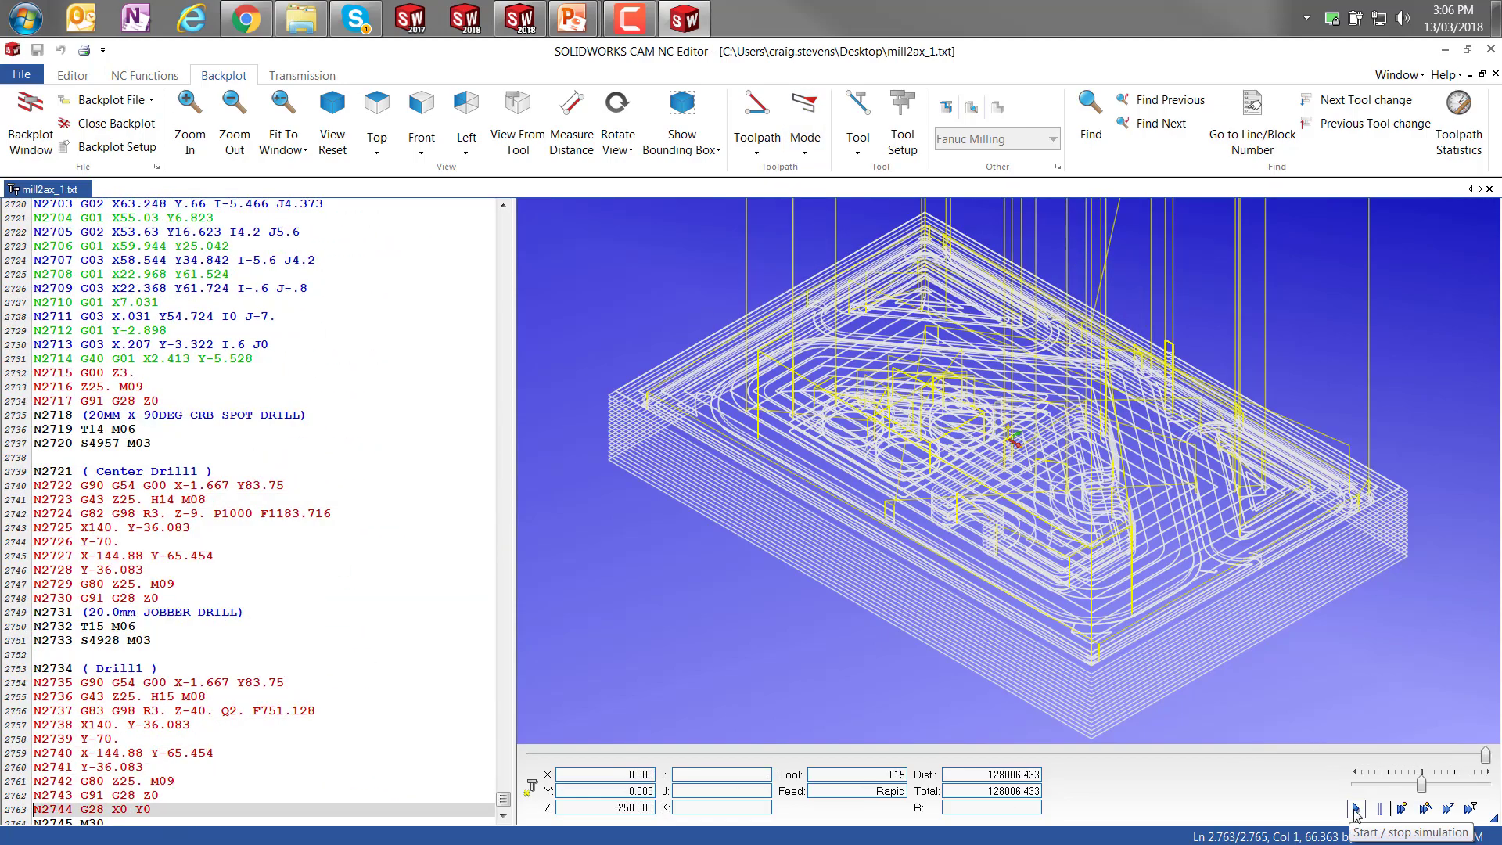
# Close the NC Editor to return to the mill2ax_1 part and its CAM operation tree.
pyautogui.click(1489, 49)
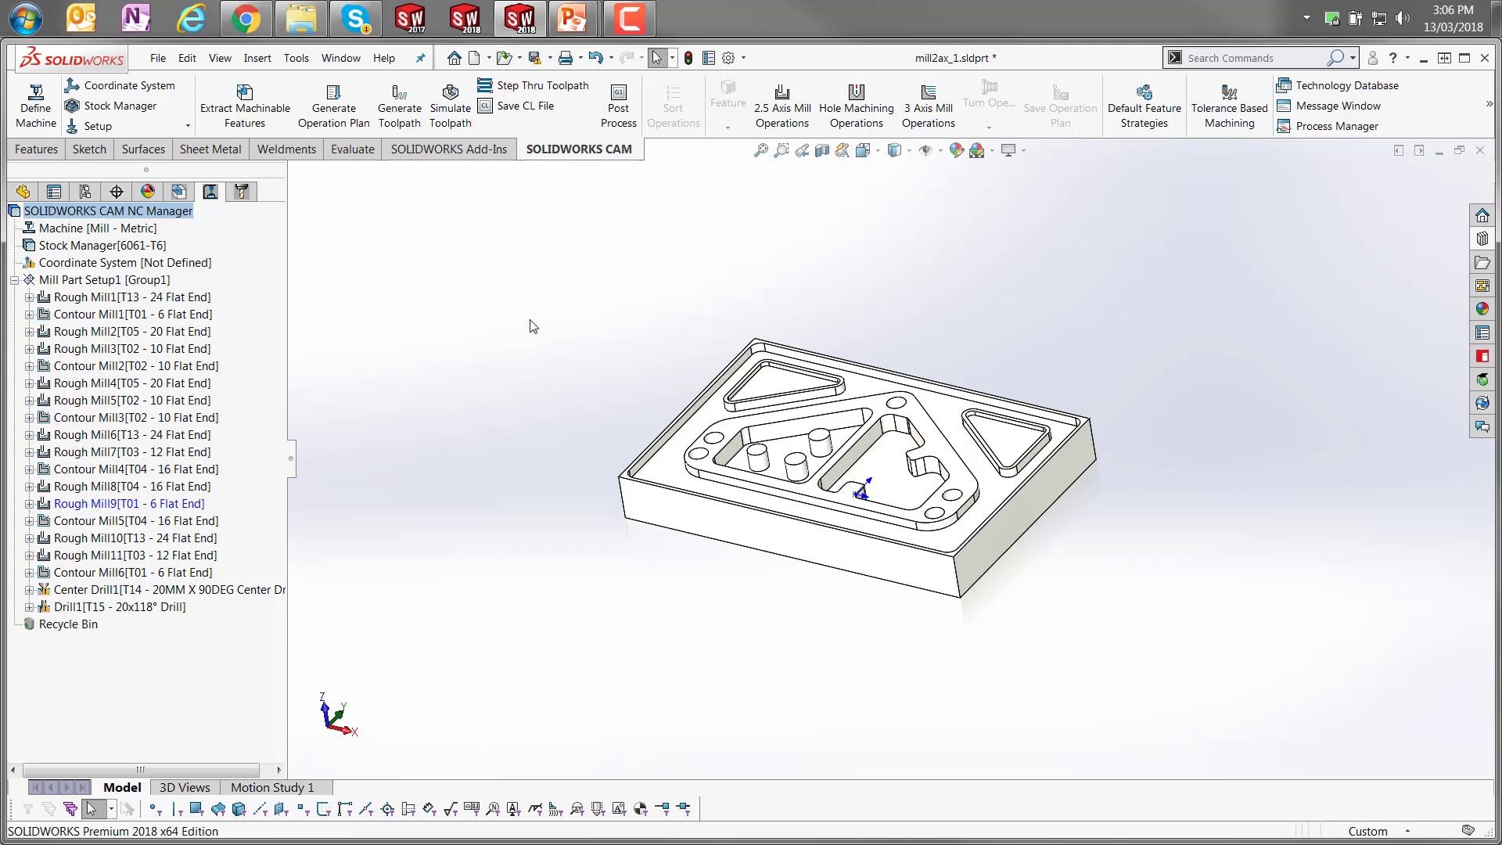